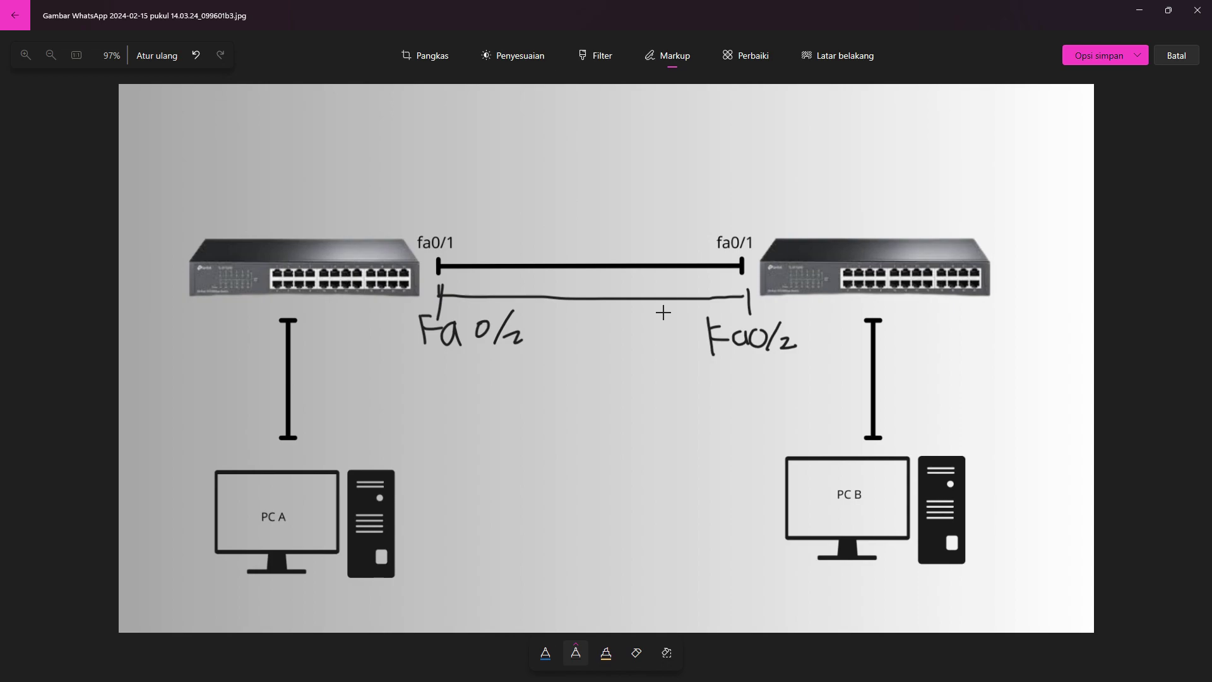
Step: Highlight the path from PC A through the first switch and both switch links to the second switch, and circle PC B
click(577, 652)
click(577, 652)
click(603, 648)
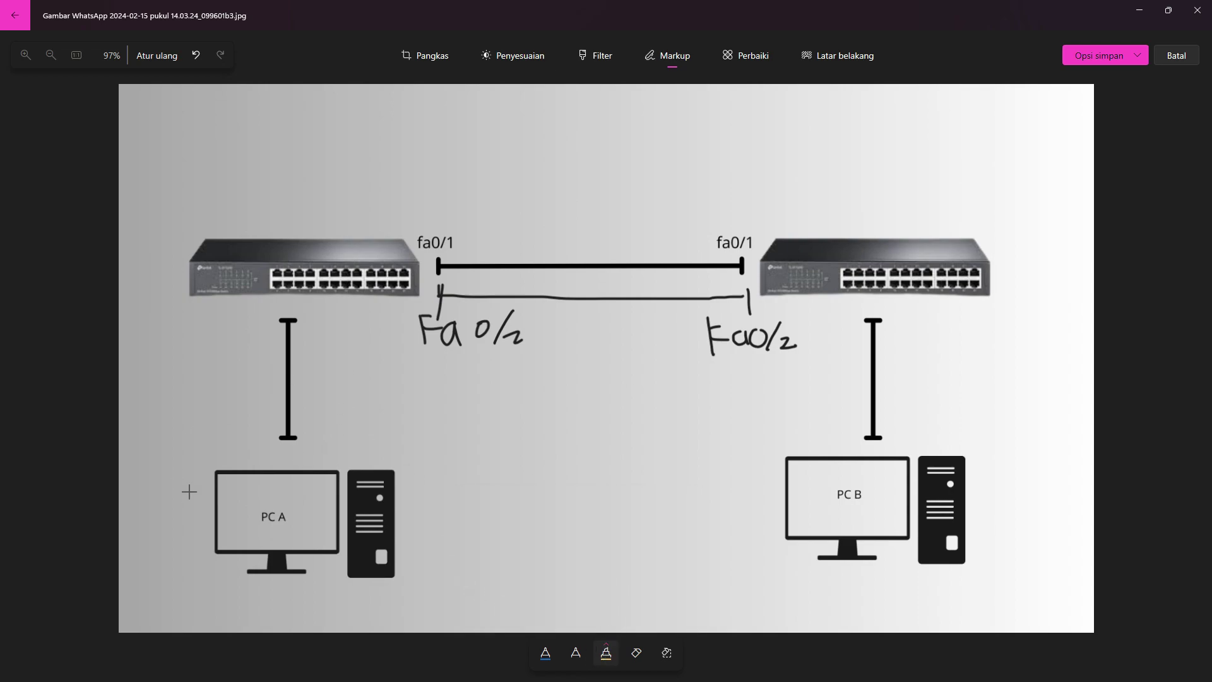
drag(329, 453, 328, 305)
mouse_move(316, 216)
mouse_down()
mouse_move(202, 281)
mouse_move(336, 182)
mouse_move(340, 260)
mouse_up()
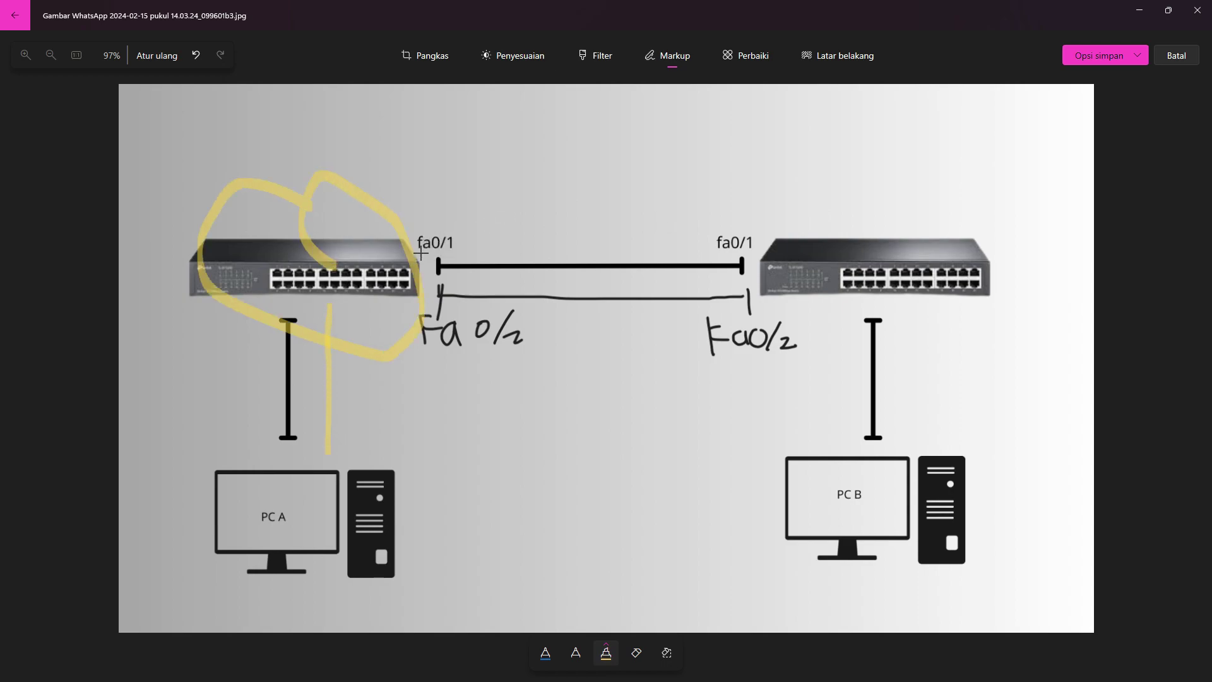
drag(421, 253, 734, 251)
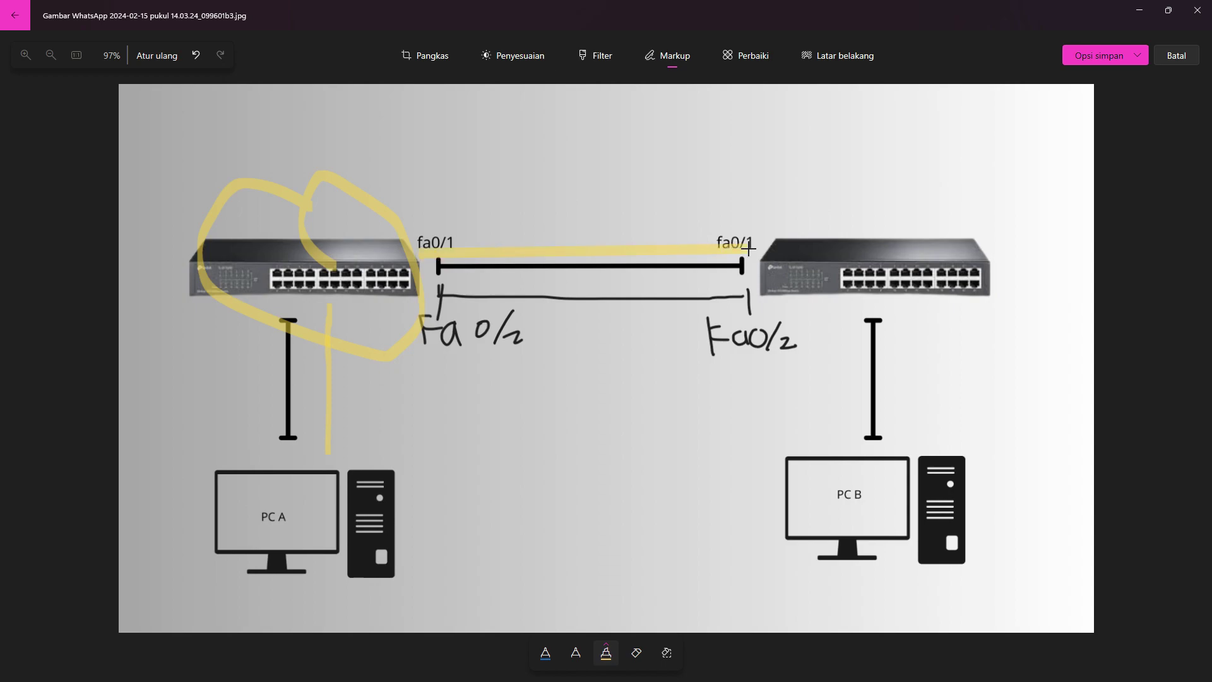
mouse_move(426, 292)
mouse_down()
mouse_move(751, 287)
mouse_move(1002, 198)
mouse_move(765, 238)
mouse_move(896, 268)
mouse_up()
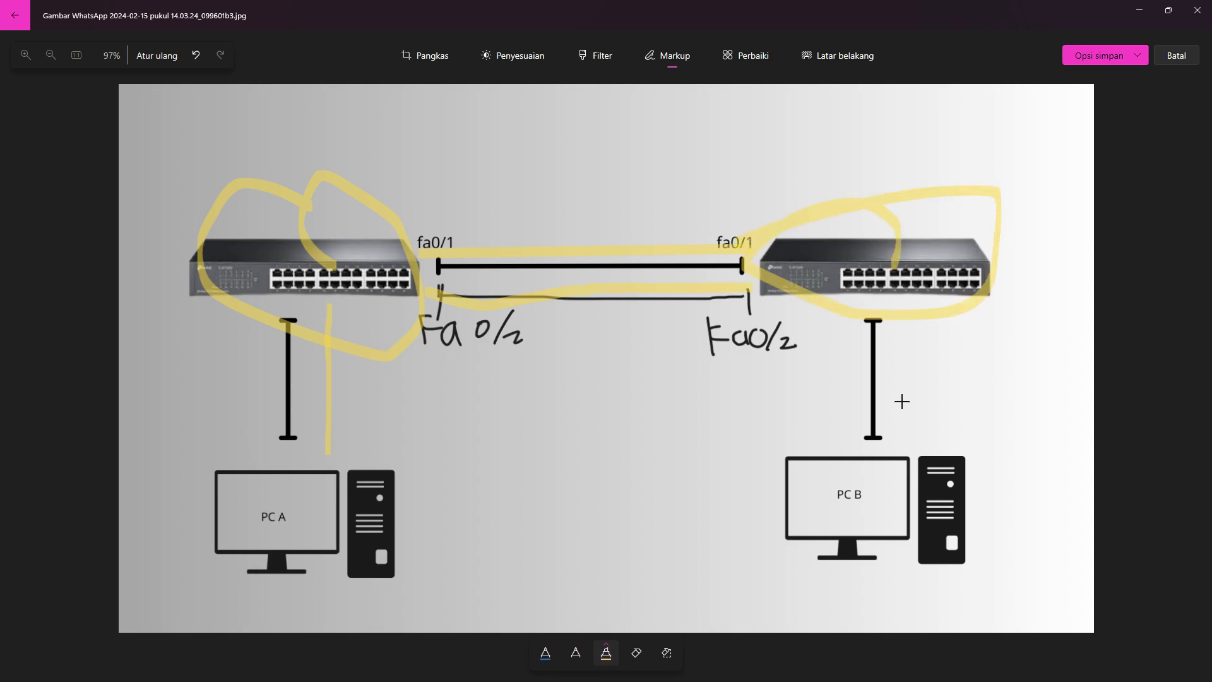
mouse_move(887, 323)
mouse_down()
mouse_move(878, 416)
mouse_move(888, 499)
mouse_up()
mouse_move(887, 442)
mouse_down()
mouse_move(752, 454)
mouse_move(961, 544)
mouse_move(893, 413)
mouse_move(859, 459)
mouse_move(885, 419)
mouse_move(1010, 490)
mouse_move(1013, 540)
mouse_up()
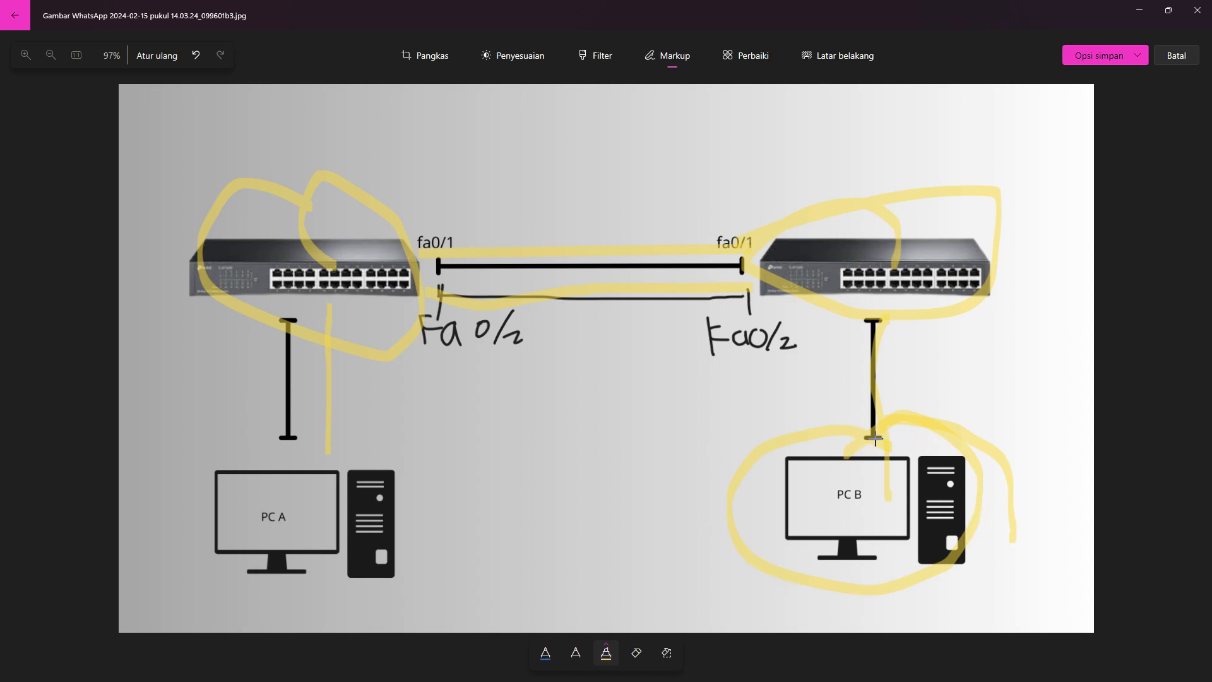
Step: Highlight looping traffic paths between PC B and PC A through both switches, and reset the image to clear all markup
mouse_move(864, 436)
mouse_down()
mouse_move(844, 298)
mouse_move(758, 290)
mouse_move(644, 306)
mouse_up()
mouse_move(799, 280)
mouse_down()
mouse_move(420, 246)
mouse_move(315, 268)
mouse_move(310, 546)
mouse_up()
mouse_move(249, 341)
mouse_down()
mouse_move(272, 632)
mouse_move(1038, 296)
mouse_move(417, 250)
mouse_move(808, 215)
mouse_move(275, 414)
mouse_move(270, 474)
mouse_up()
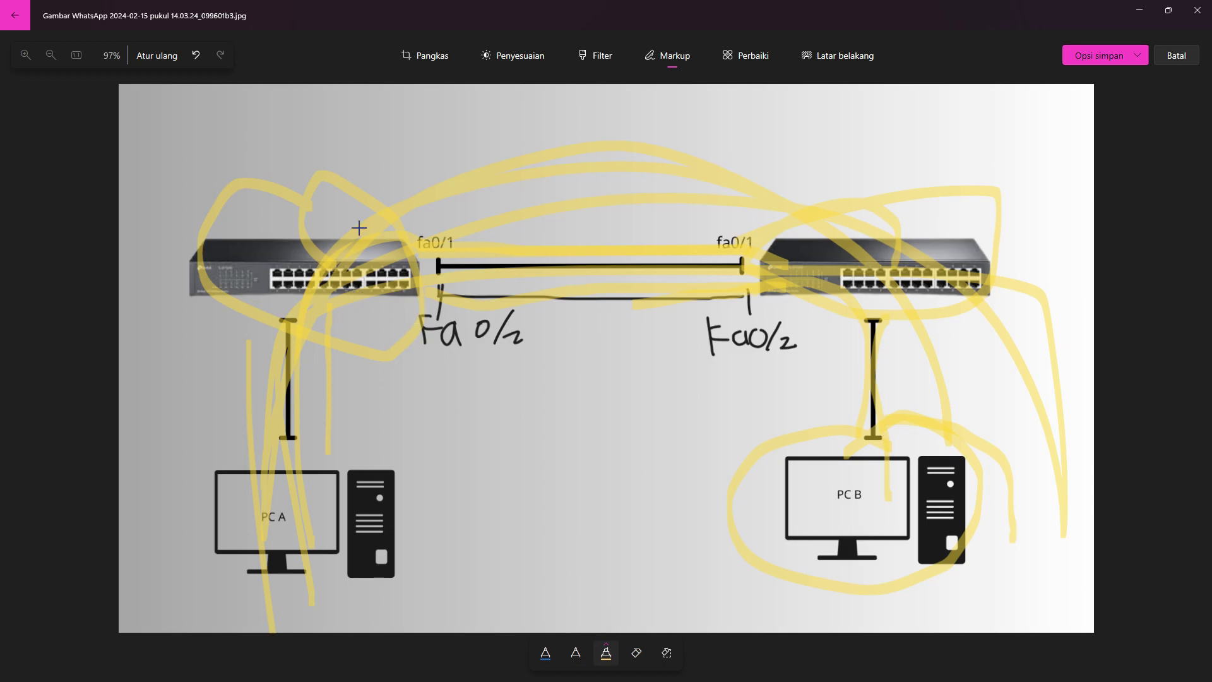
click(156, 56)
click(553, 398)
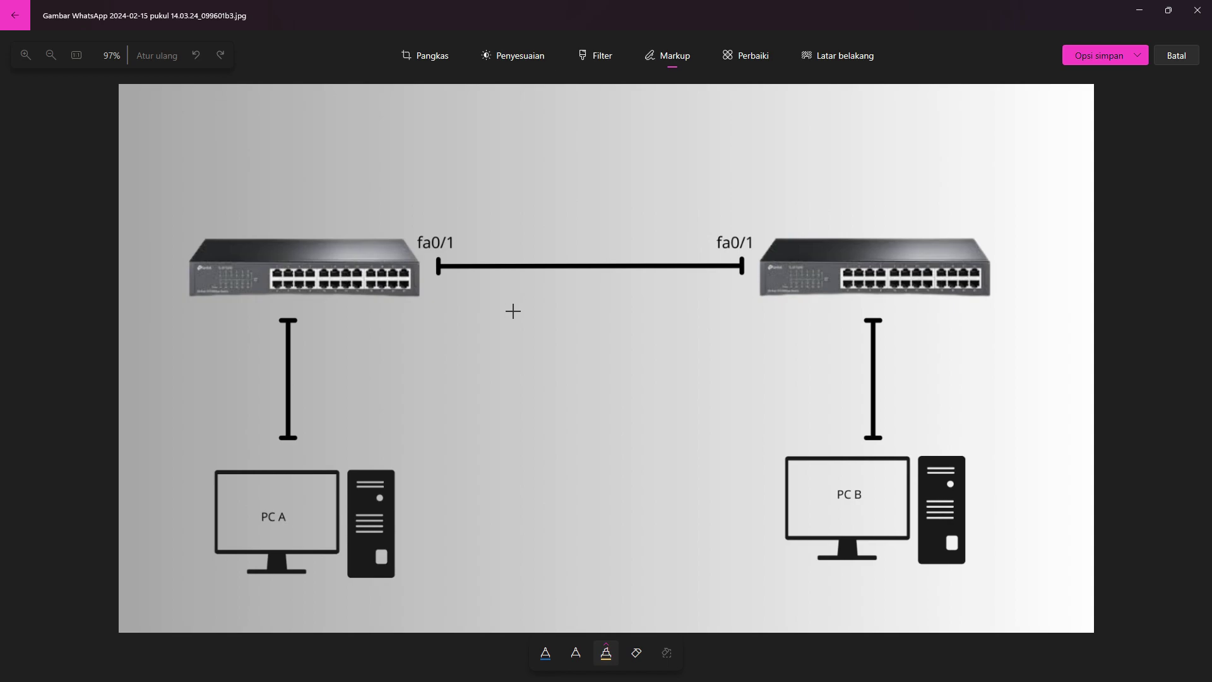
Step: Draw a second link below the fa0/1 link with the pen, label both ends Fa0/2, and cross out the end at PC B's switch
click(576, 650)
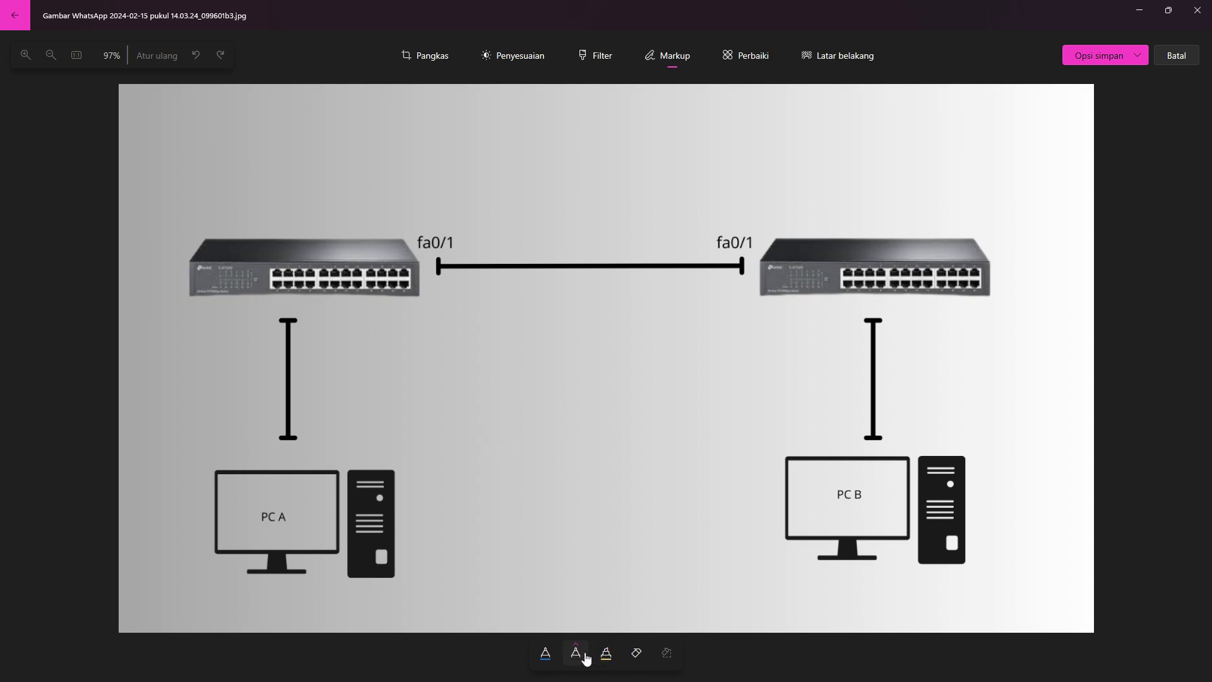
mouse_move(446, 300)
mouse_down()
mouse_move(650, 314)
mouse_move(732, 295)
mouse_up()
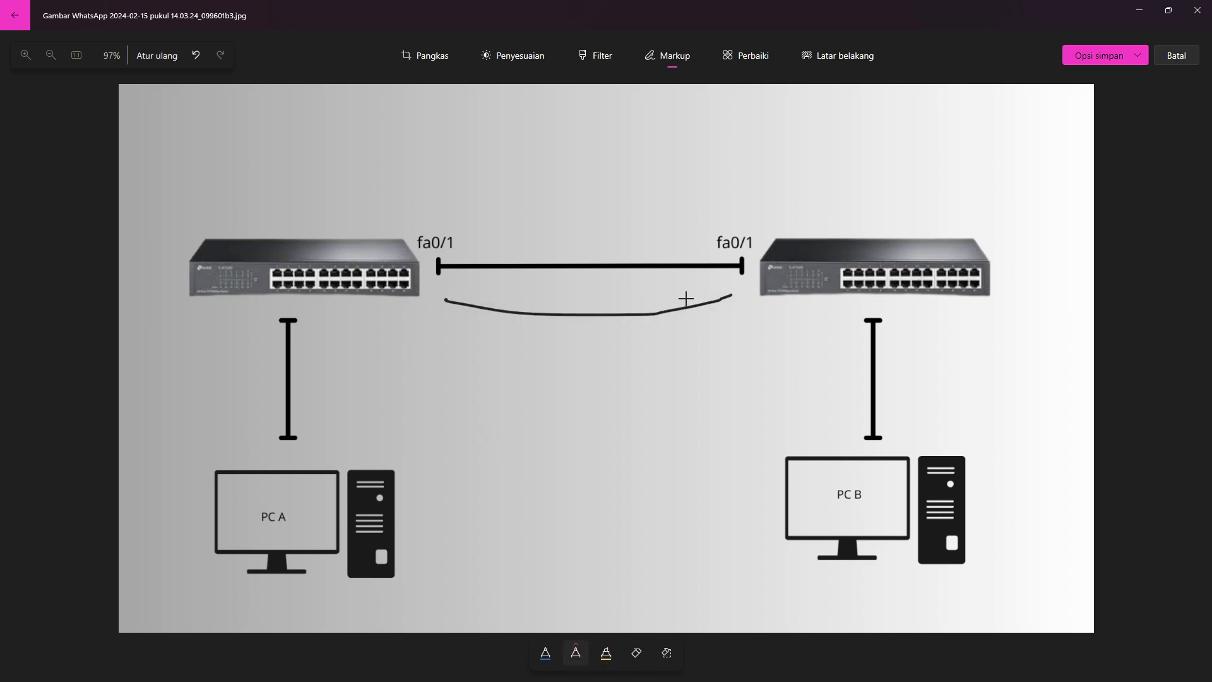
drag(446, 291, 442, 328)
drag(733, 286, 735, 336)
mouse_move(419, 327)
mouse_down()
mouse_move(420, 348)
mouse_move(485, 341)
mouse_move(510, 354)
mouse_up()
mouse_move(708, 329)
mouse_down()
mouse_move(709, 361)
mouse_move(730, 328)
mouse_up()
drag(709, 340, 753, 358)
mouse_move(769, 340)
mouse_down()
mouse_move(740, 341)
mouse_move(753, 334)
mouse_up()
mouse_move(765, 333)
mouse_down()
mouse_move(773, 358)
mouse_move(800, 344)
mouse_up()
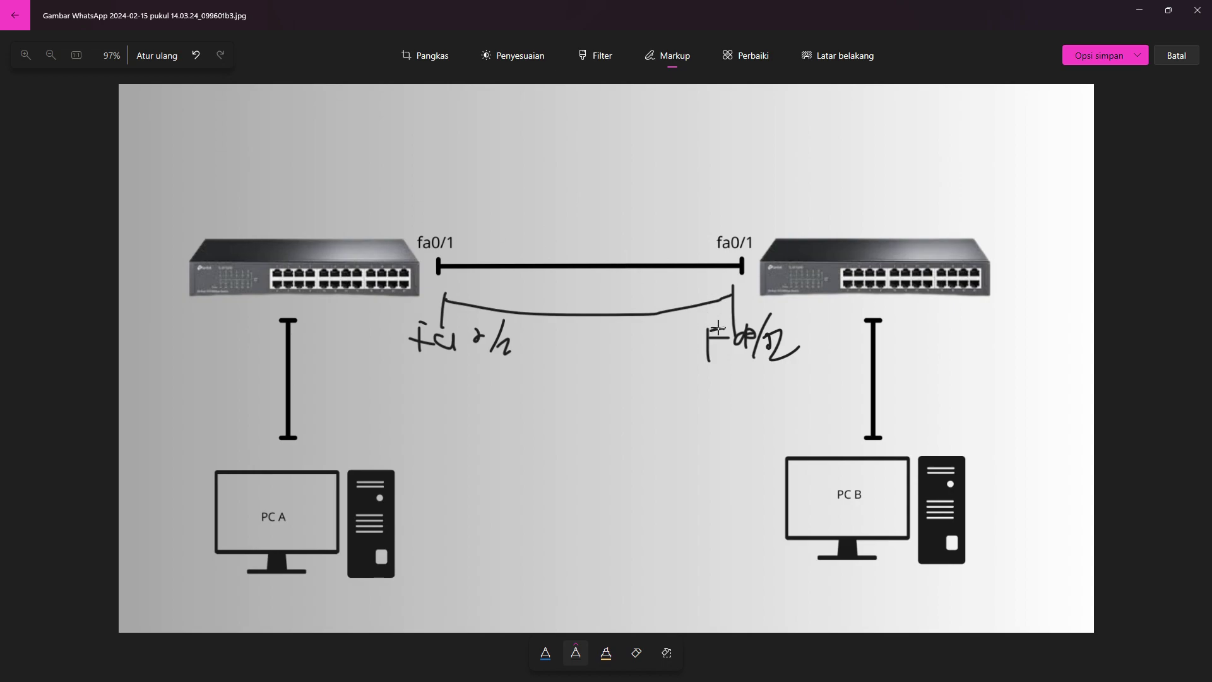
mouse_move(718, 302)
mouse_down()
mouse_move(707, 322)
mouse_move(733, 312)
mouse_up()
Step: Highlight the traffic path between PC A and PC B over the fa0/1 link, circling the crossed-out Fa0/2 end and both PCs
click(606, 653)
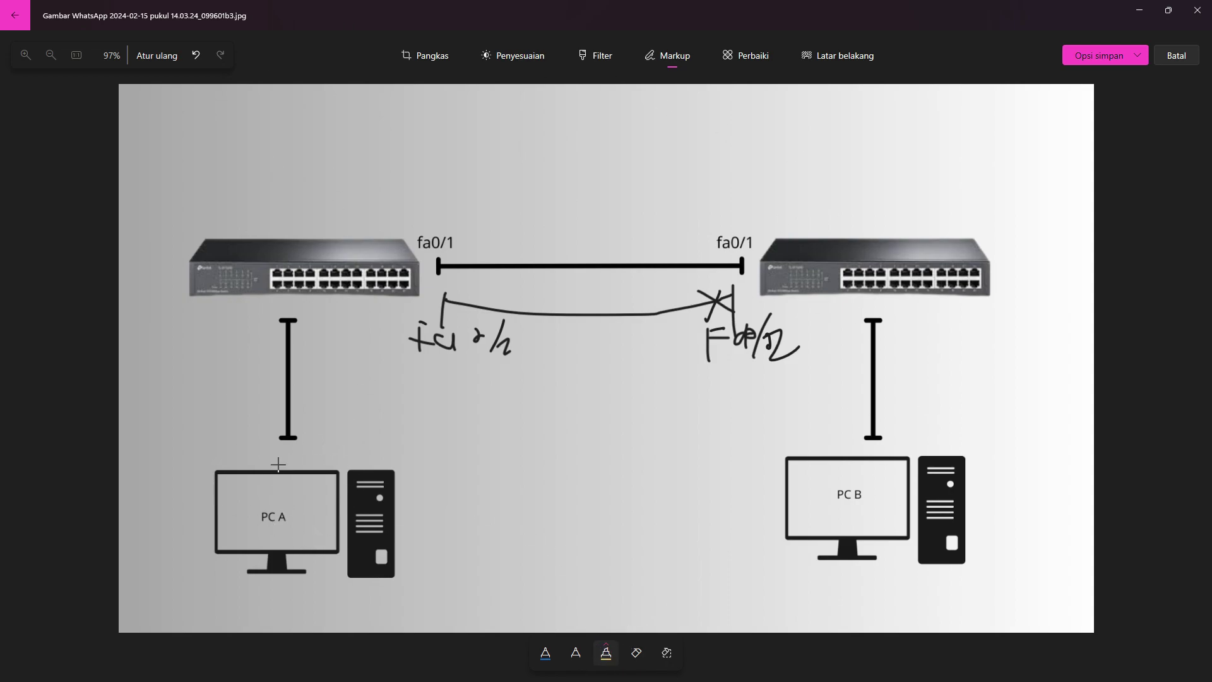
mouse_move(317, 431)
mouse_down()
mouse_move(322, 266)
mouse_move(183, 238)
mouse_move(327, 195)
mouse_move(331, 246)
mouse_move(902, 231)
mouse_up()
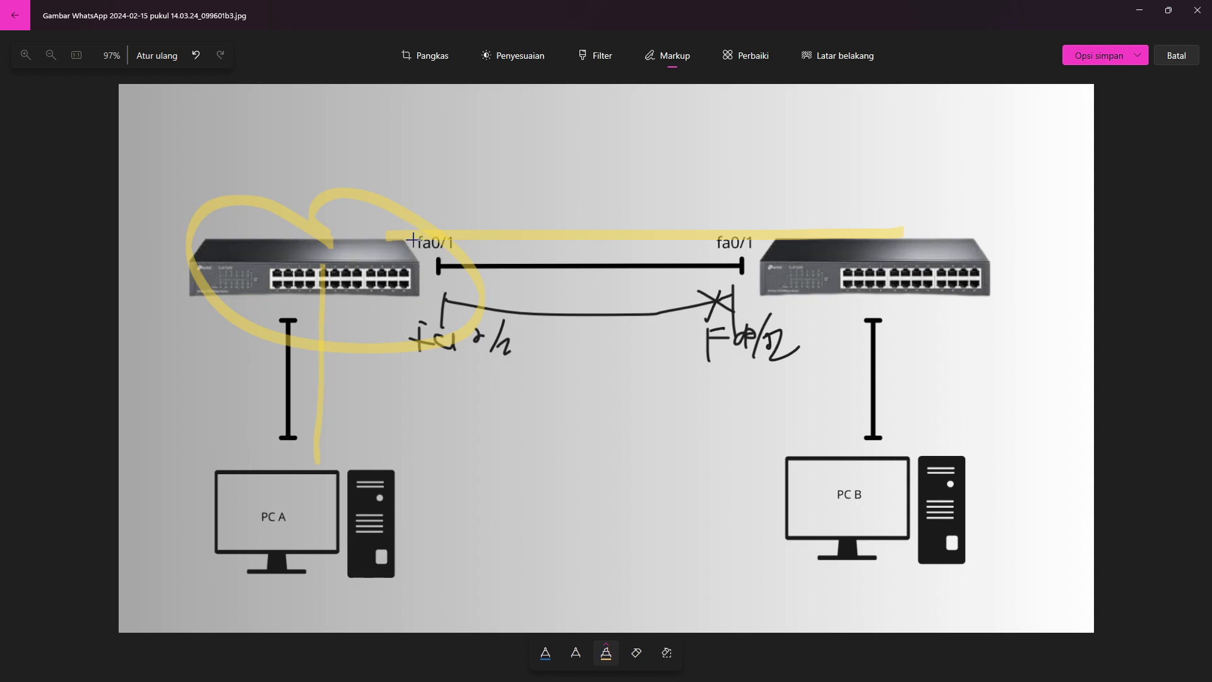
drag(411, 239, 486, 237)
mouse_move(420, 306)
mouse_down()
mouse_move(700, 309)
mouse_move(711, 283)
mouse_move(771, 374)
mouse_move(786, 341)
mouse_up()
mouse_move(689, 353)
mouse_down()
mouse_move(714, 309)
mouse_move(746, 358)
mouse_up()
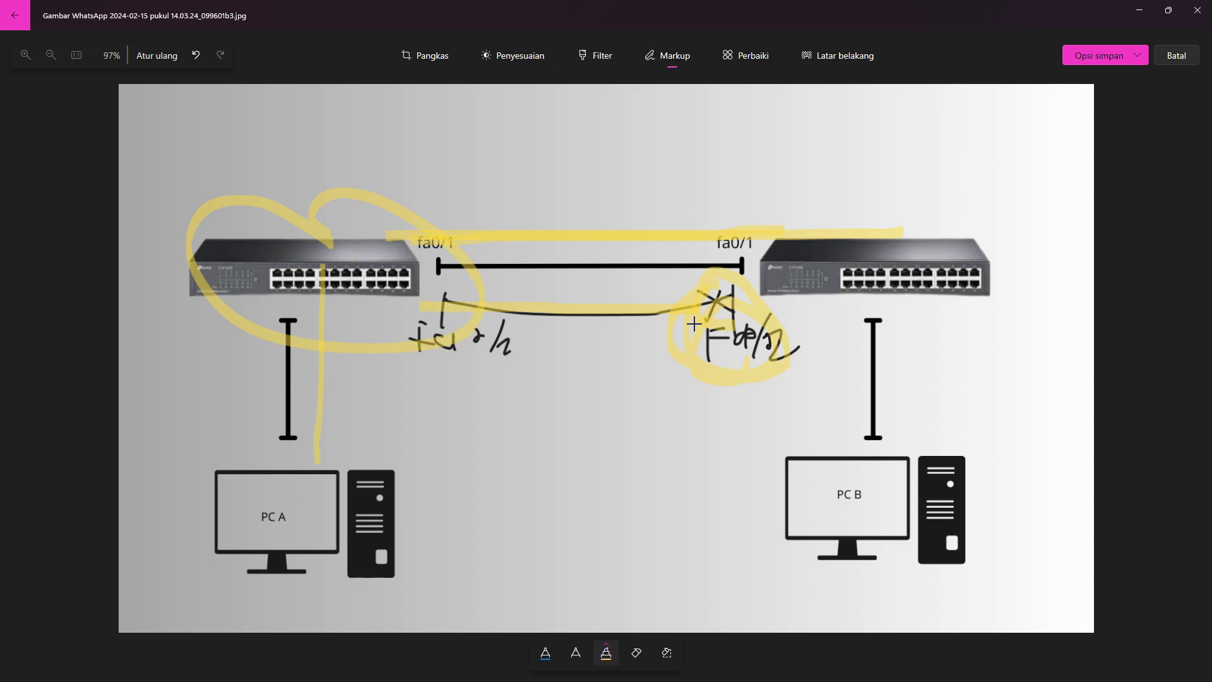
mouse_move(755, 241)
mouse_down()
mouse_move(830, 239)
mouse_move(908, 255)
mouse_move(907, 458)
mouse_move(928, 590)
mouse_move(871, 433)
mouse_move(834, 465)
mouse_move(985, 456)
mouse_move(815, 568)
mouse_move(720, 543)
mouse_move(993, 532)
mouse_move(749, 477)
mouse_move(832, 543)
mouse_move(875, 447)
mouse_move(857, 272)
mouse_move(779, 243)
mouse_move(391, 252)
mouse_move(284, 278)
mouse_move(279, 541)
mouse_up()
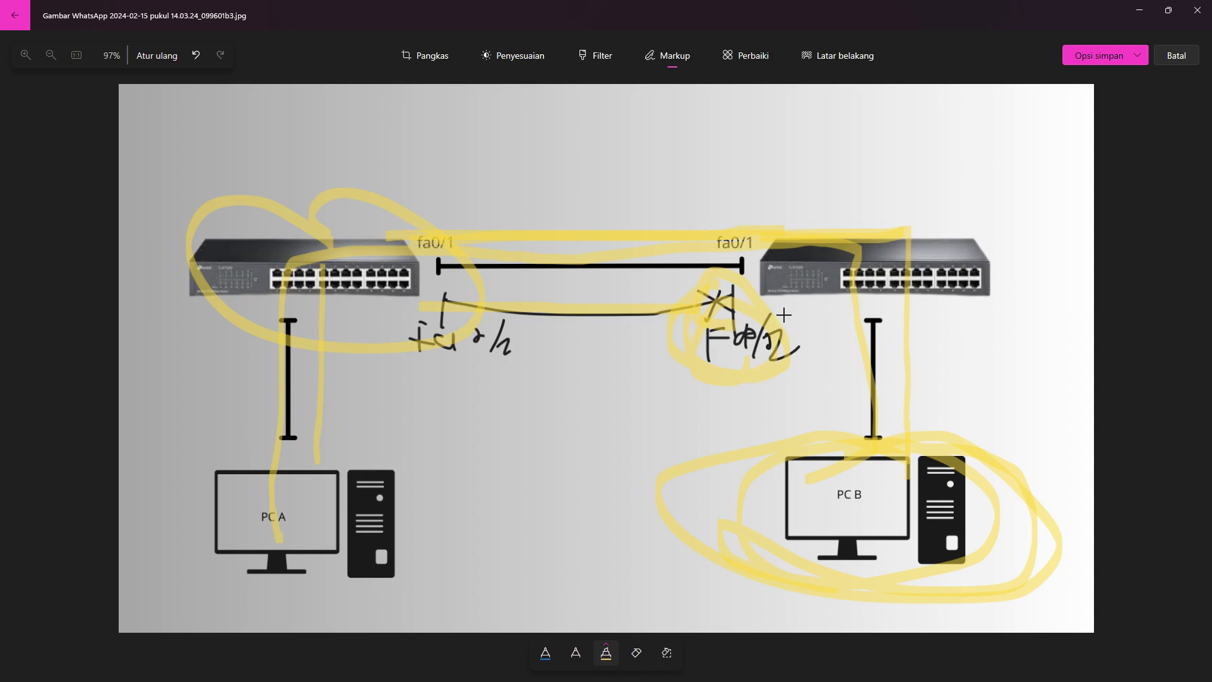
mouse_move(285, 471)
mouse_down()
mouse_move(162, 466)
mouse_move(452, 555)
mouse_move(297, 456)
mouse_move(314, 451)
mouse_up()
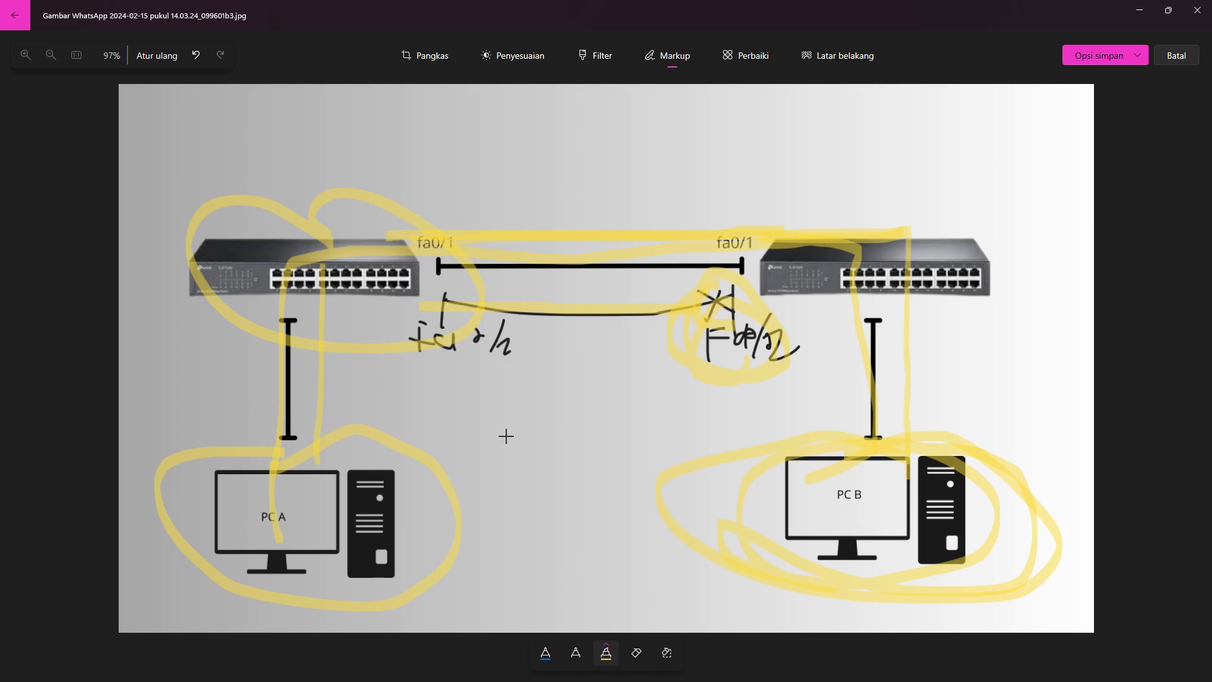
Step: Reset the network diagram image to remove all markup
click(167, 58)
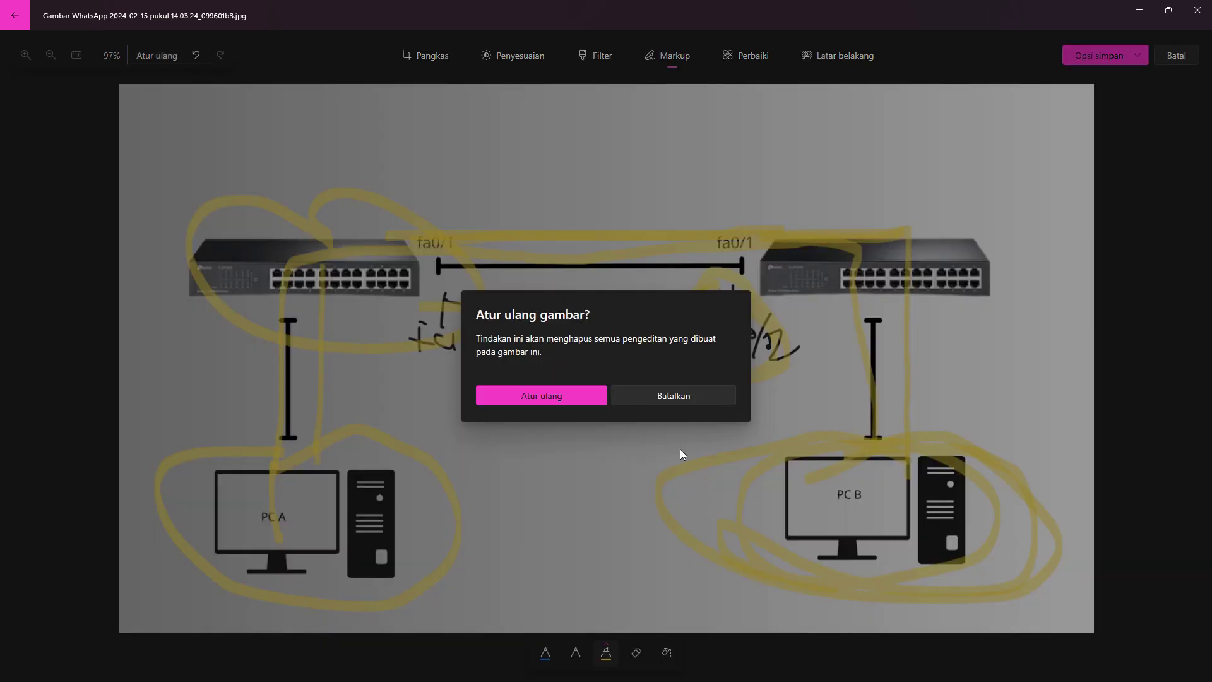
click(580, 400)
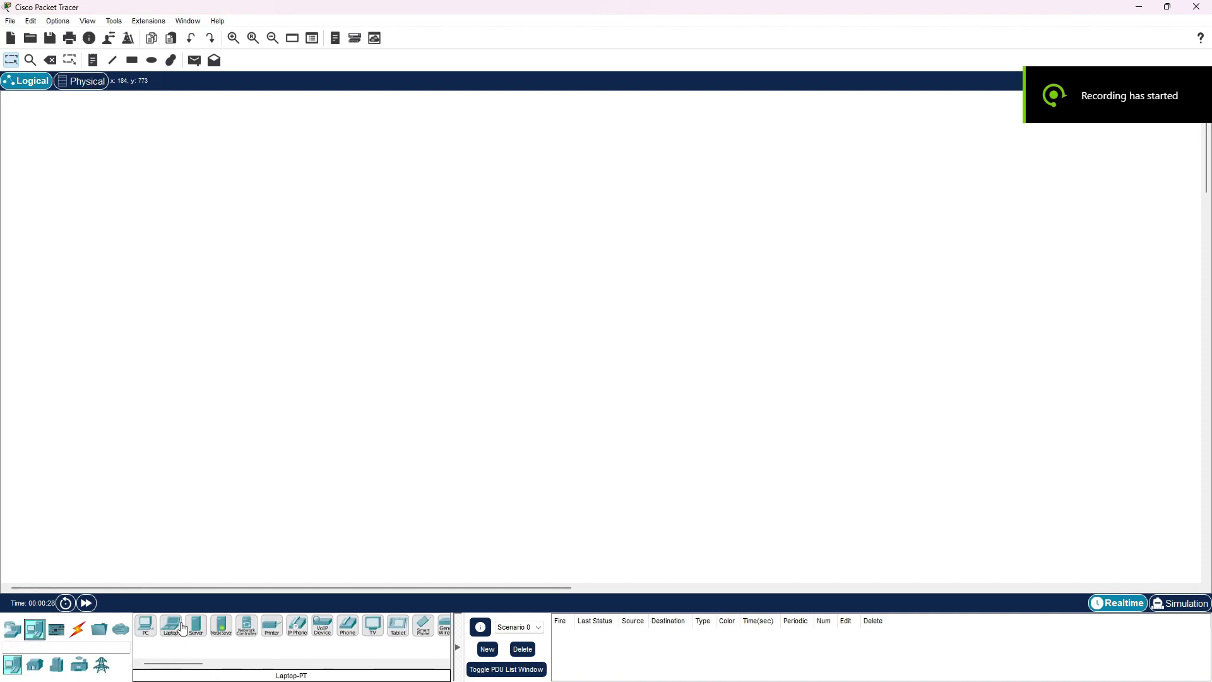
Step: Place two 2960 switches side by side in the Cisco Packet Tracer workspace
click(12, 628)
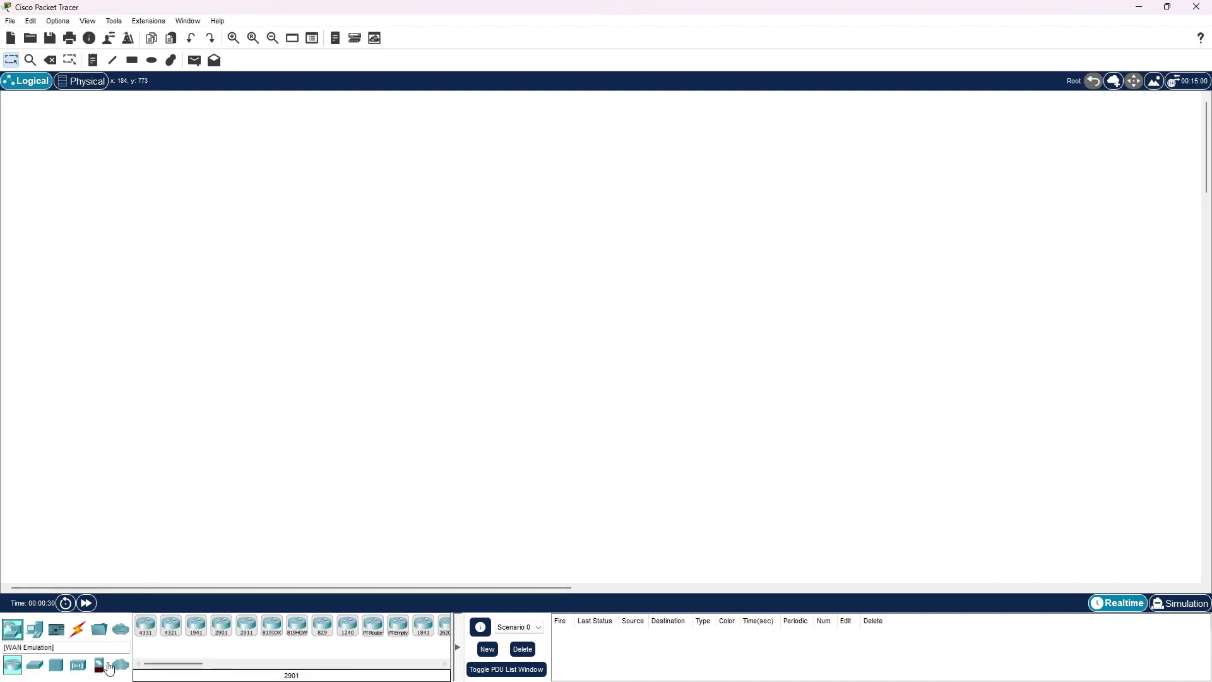
click(35, 664)
click(140, 625)
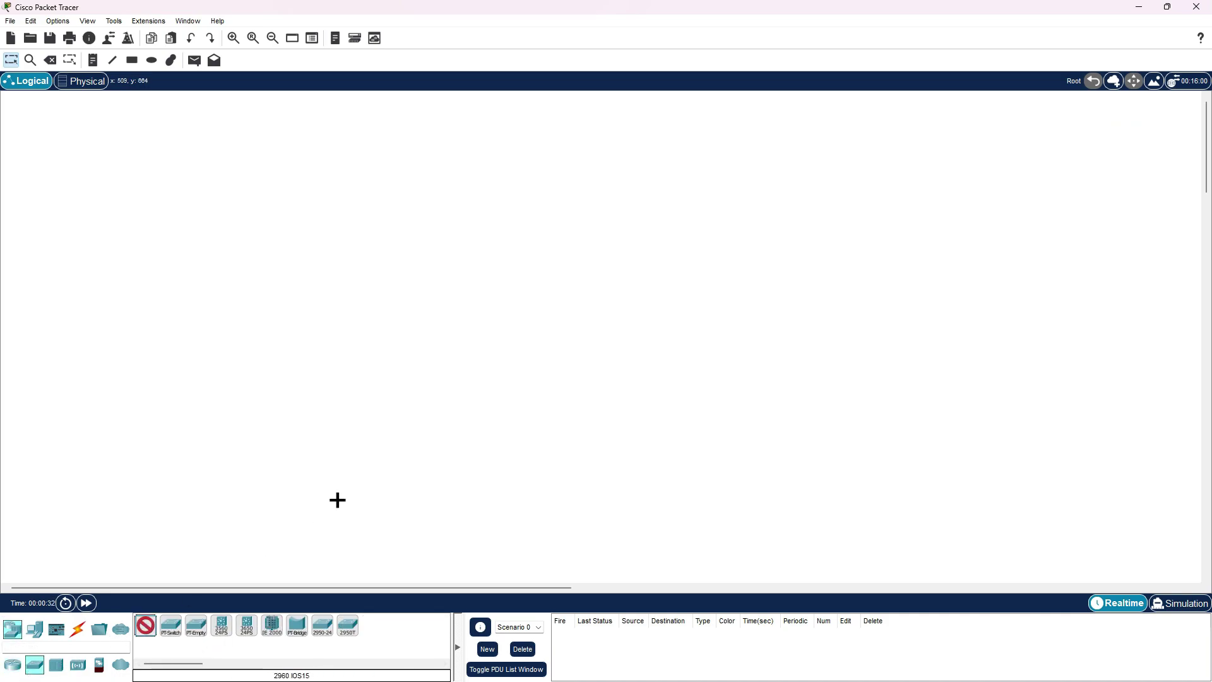
click(422, 273)
click(148, 625)
click(660, 276)
drag(654, 272, 683, 271)
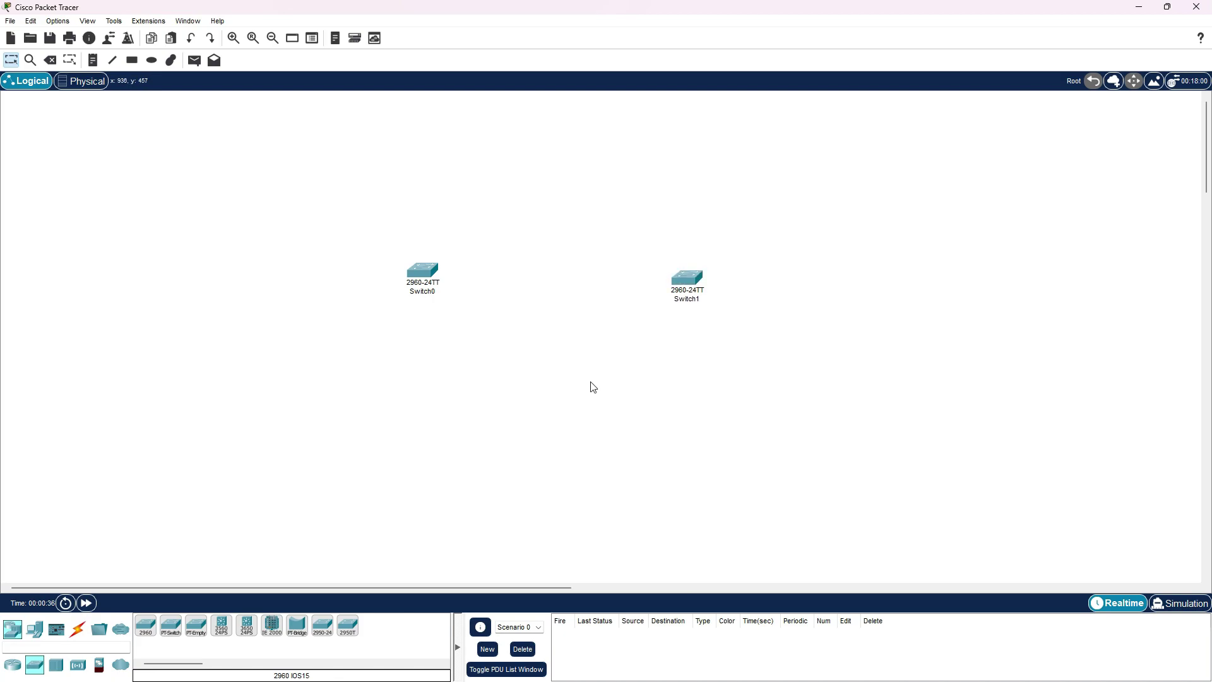
Step: Place a PC below each switch and adjust the positions of both PCs and Switch1 to align the layout
click(45, 638)
click(145, 626)
click(428, 379)
click(145, 625)
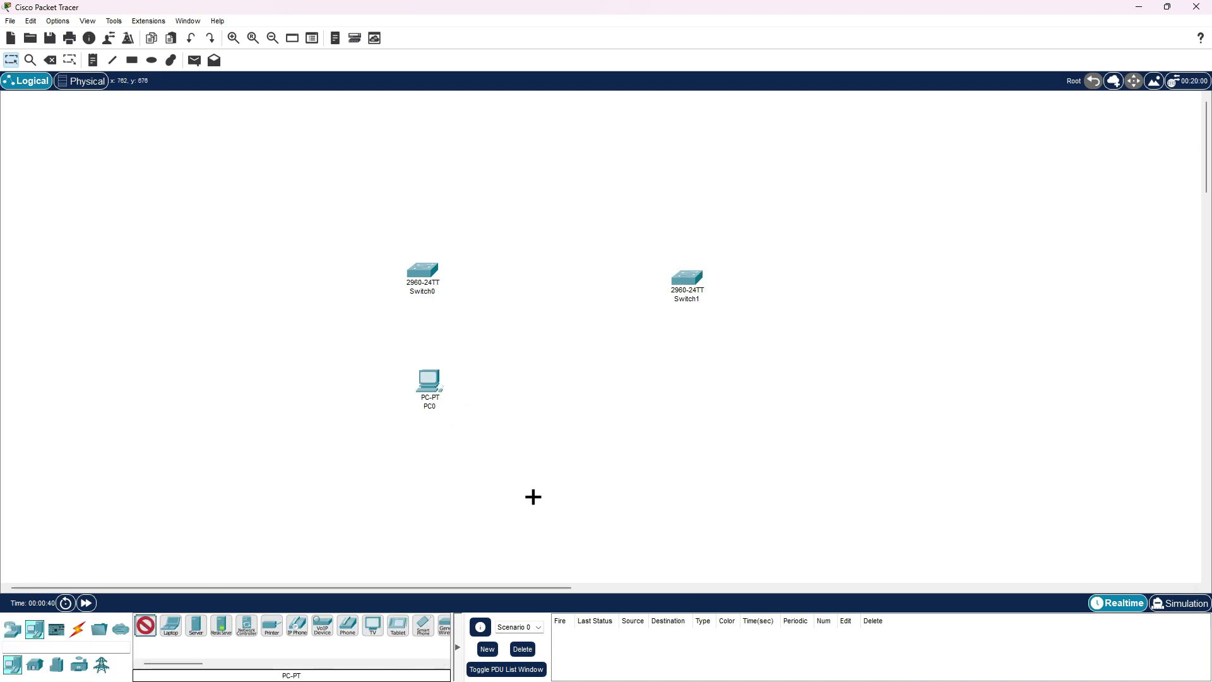
click(692, 379)
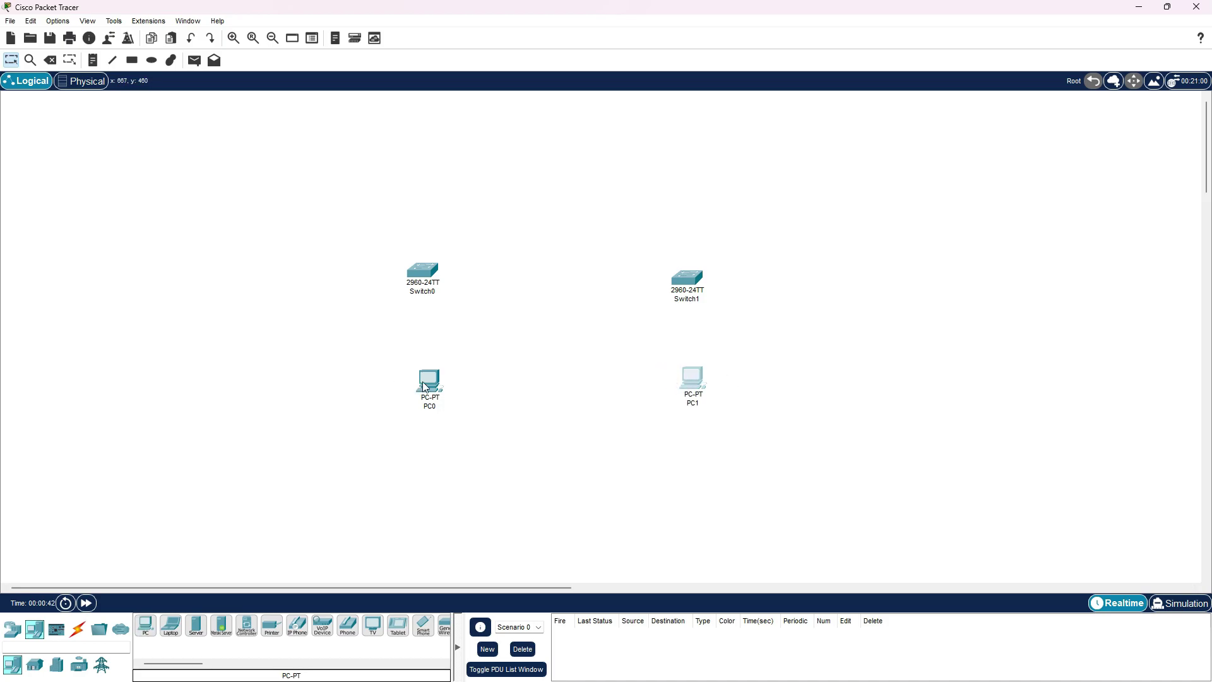
drag(430, 381, 418, 379)
drag(687, 275, 682, 267)
drag(692, 379, 686, 377)
Step: Connect Switch0 and Switch1 with two copper cross-over cables, one on Fa0/1 and one on Fa0/2 at both ends
click(78, 628)
click(196, 626)
click(221, 625)
click(416, 271)
click(435, 293)
click(687, 270)
click(706, 293)
click(221, 625)
click(427, 269)
click(446, 306)
Step: Connect PC0 to Switch0 and PC1 to Switch1 with copper straight-through cables, each from Fa0 to the switch's Fa0/3 port
click(208, 625)
click(418, 379)
click(418, 270)
click(474, 327)
click(196, 625)
click(686, 377)
click(682, 269)
click(738, 325)
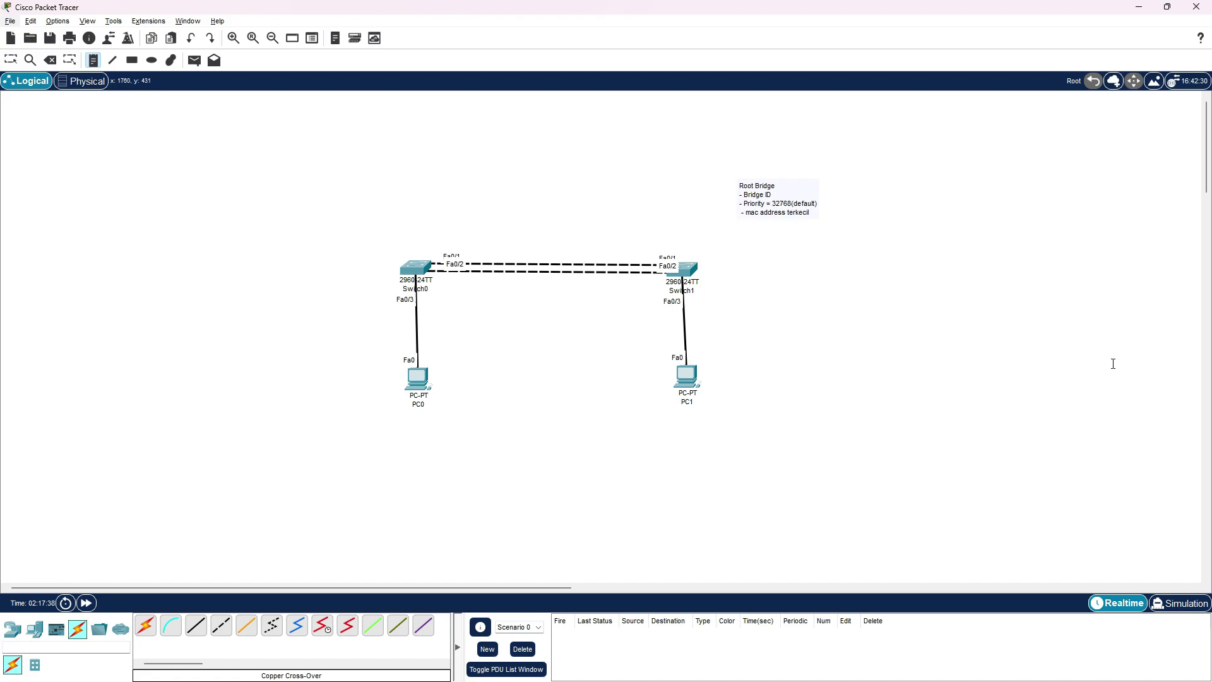
Step: Add a workspace note below the Root Bridge note with the heading COST and the line "10 MB -> 100"
click(736, 297)
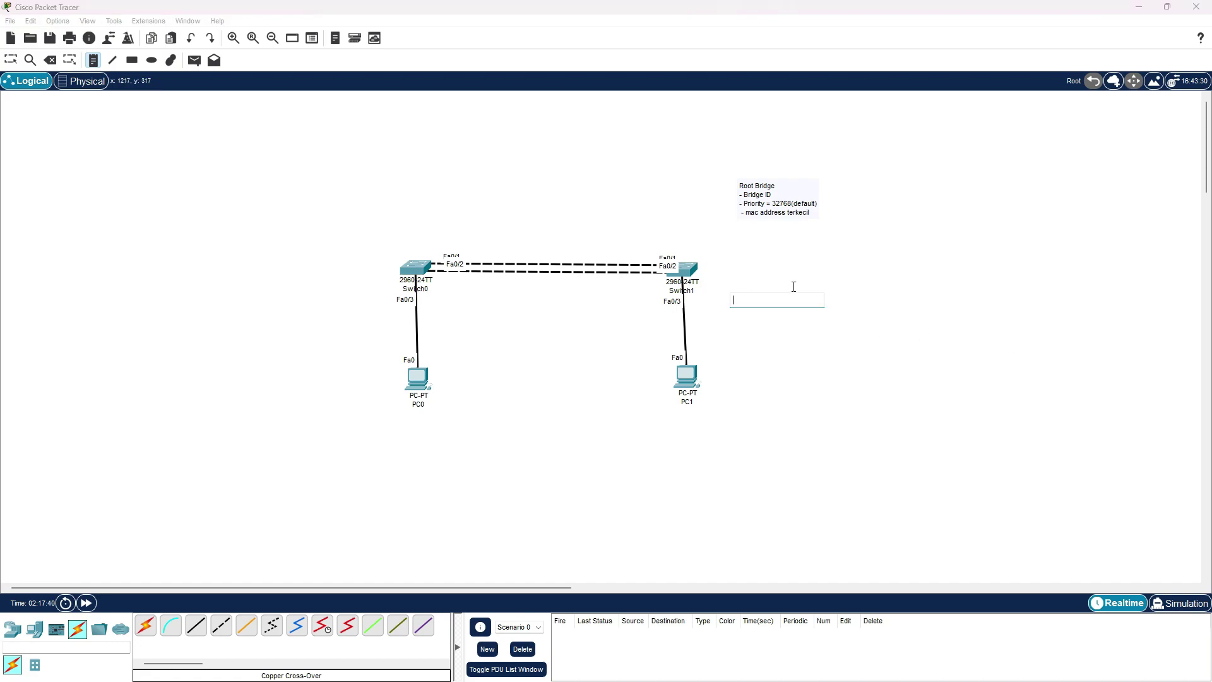
text(COST)
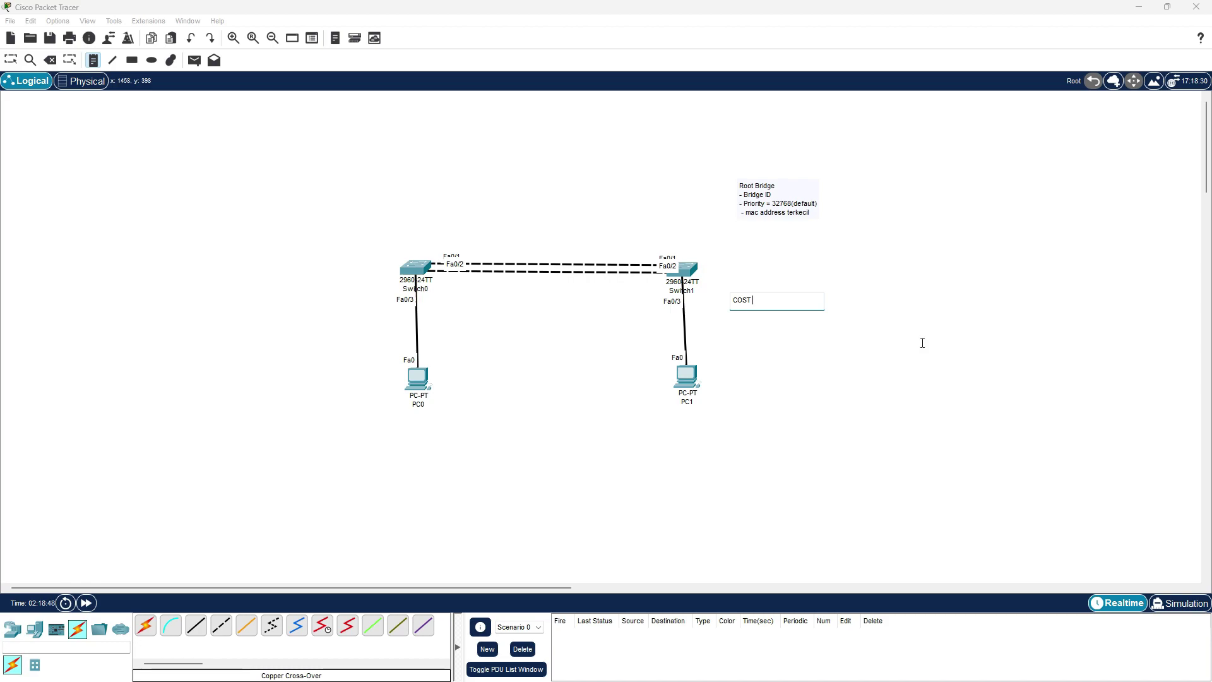
key(Return)
text(10 mb)
key(BackSpace)
key(BackSpace)
text(MB)
text(-> 100)
key(Return)
Step: Add the lines "100 MB -> 19" and "1 GB -> 4" to the COST note
text(100 MB -)
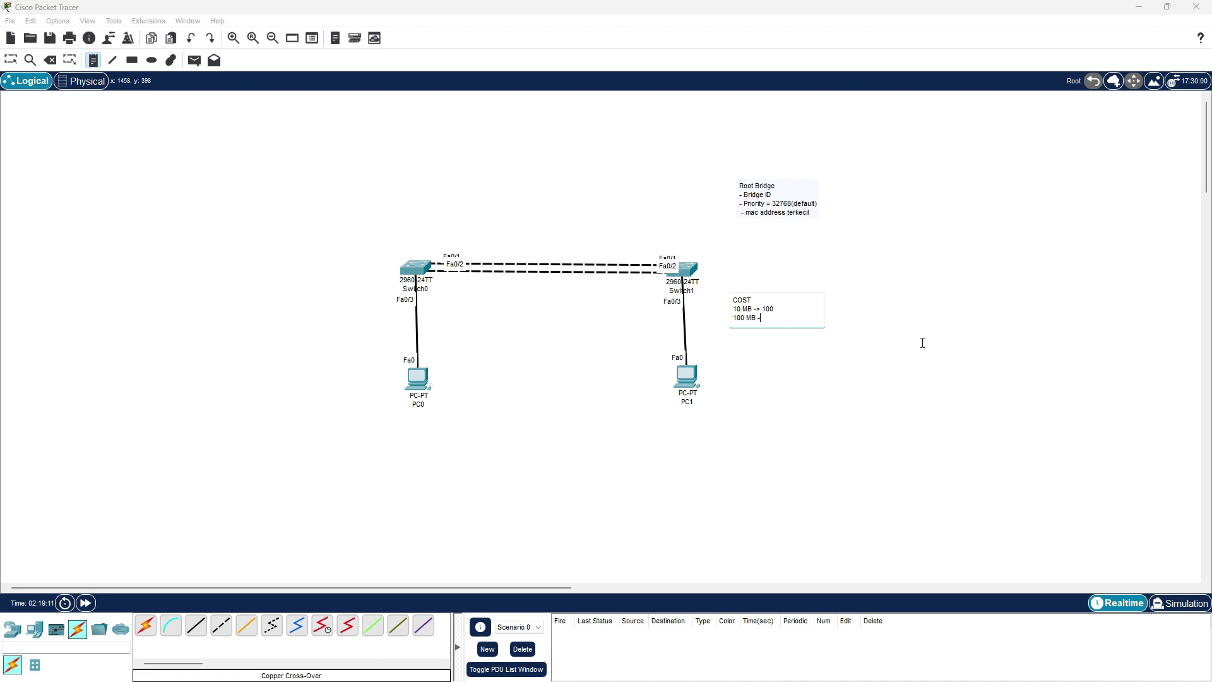
text(> 19)
key(Return)
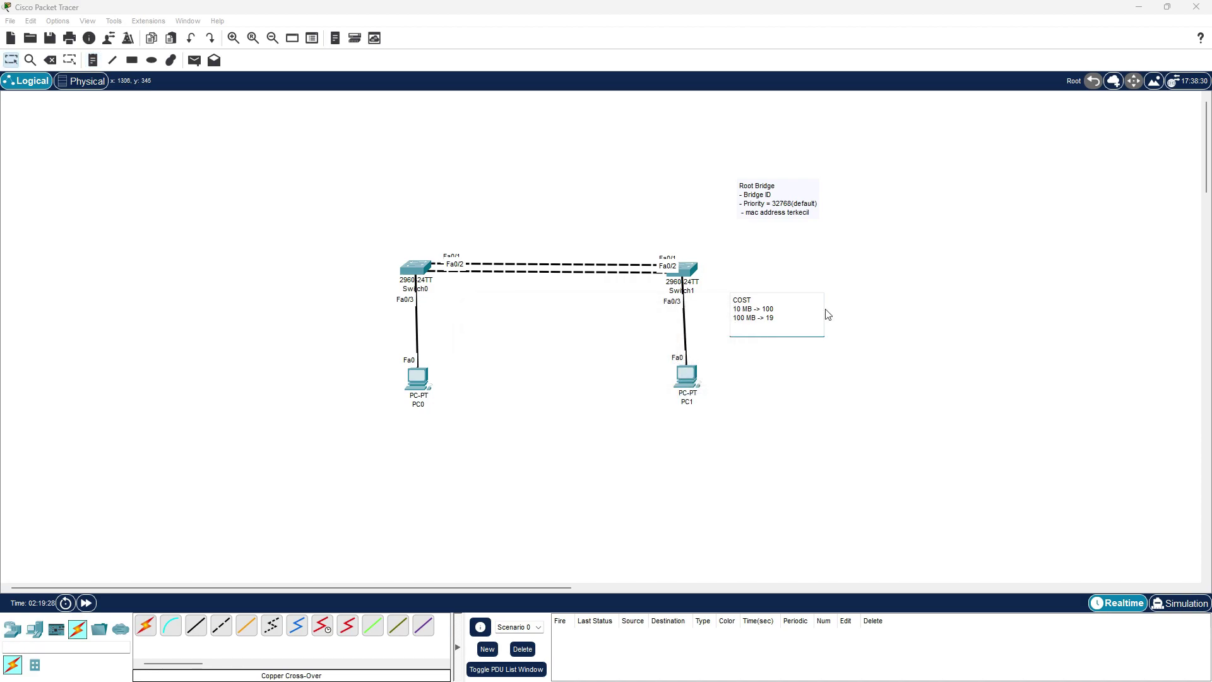
text(1 GB -> 4)
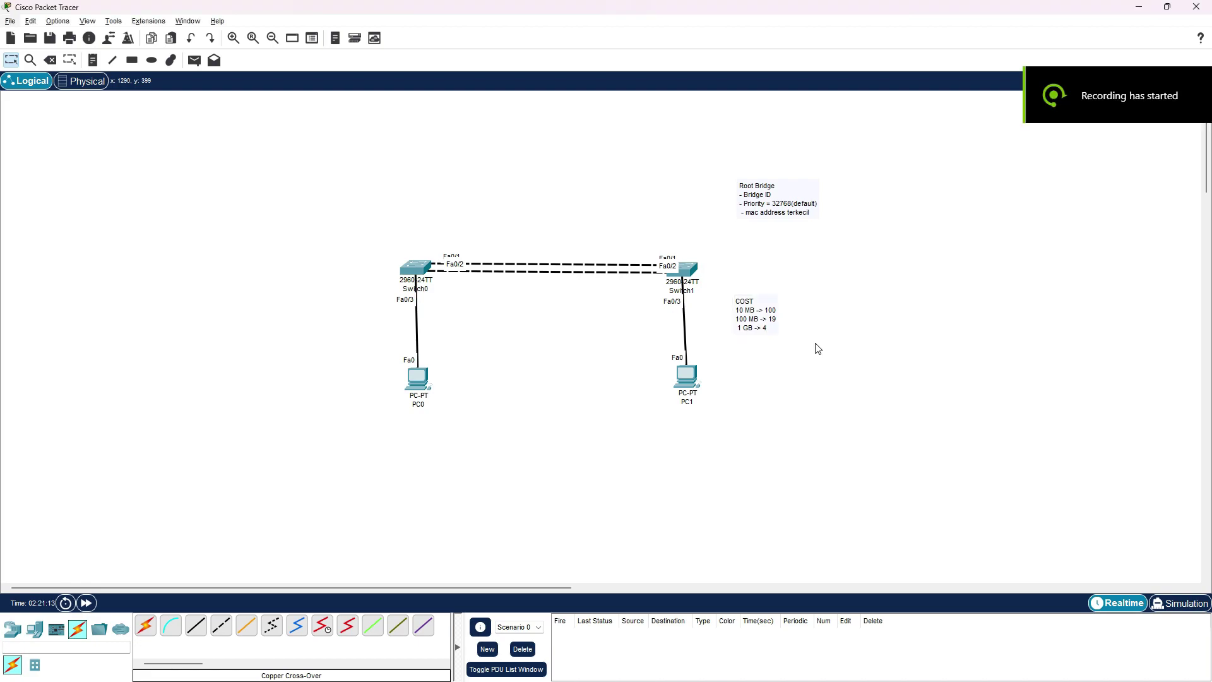
Step: Display the spanning-tree information in Switch0's command line with do sh spanning-tree
click(417, 274)
click(195, 498)
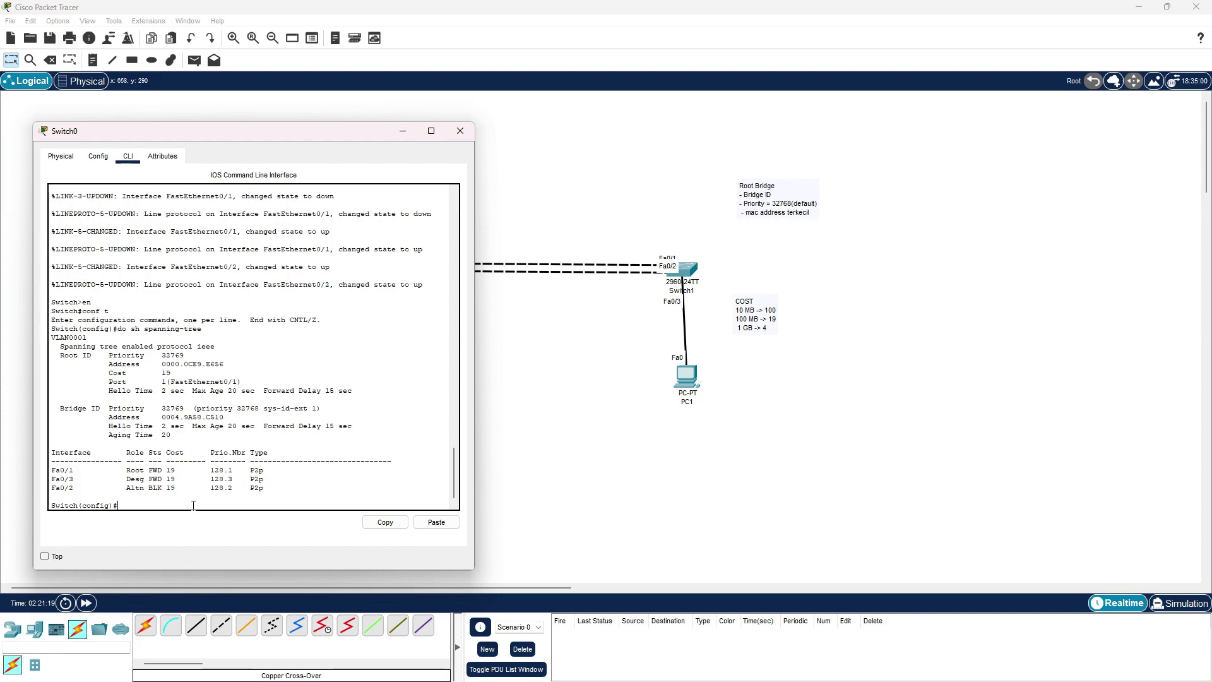
text(do sh )
text(spannin)
text(g)
key(BackSpace)
text(ng-tree)
key(Return)
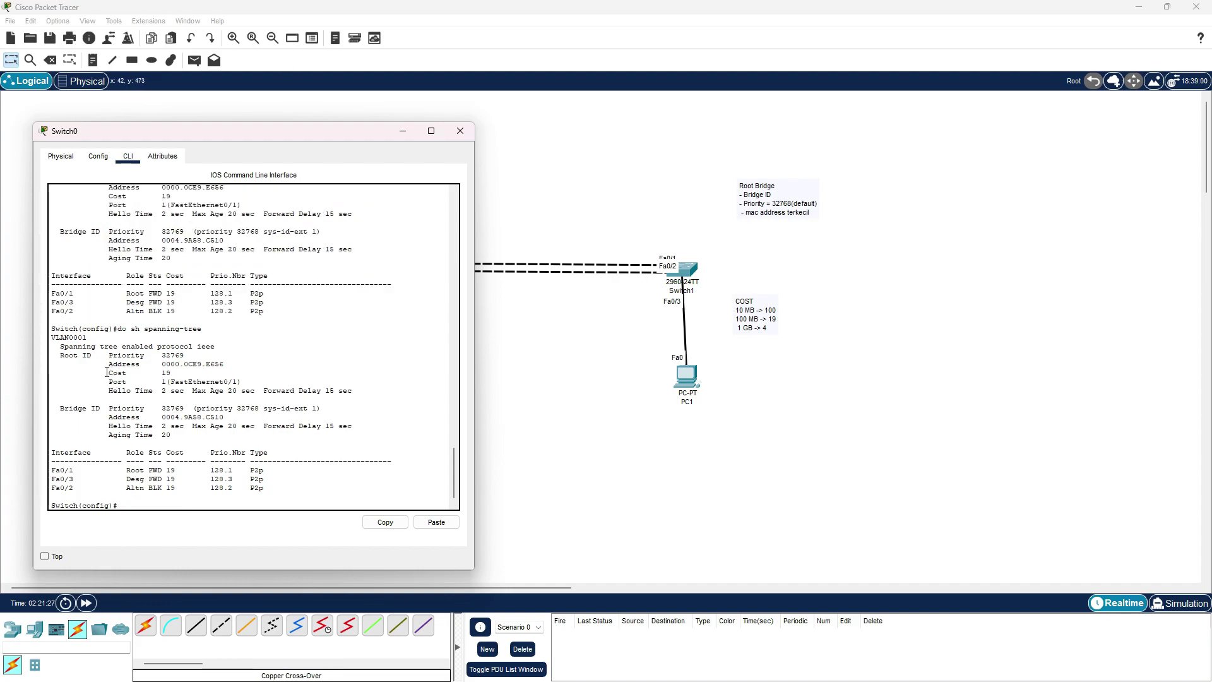
Step: Move the Switch0 window clear of the topology and mark the cost value in the Root ID section
drag(279, 132, 236, 119)
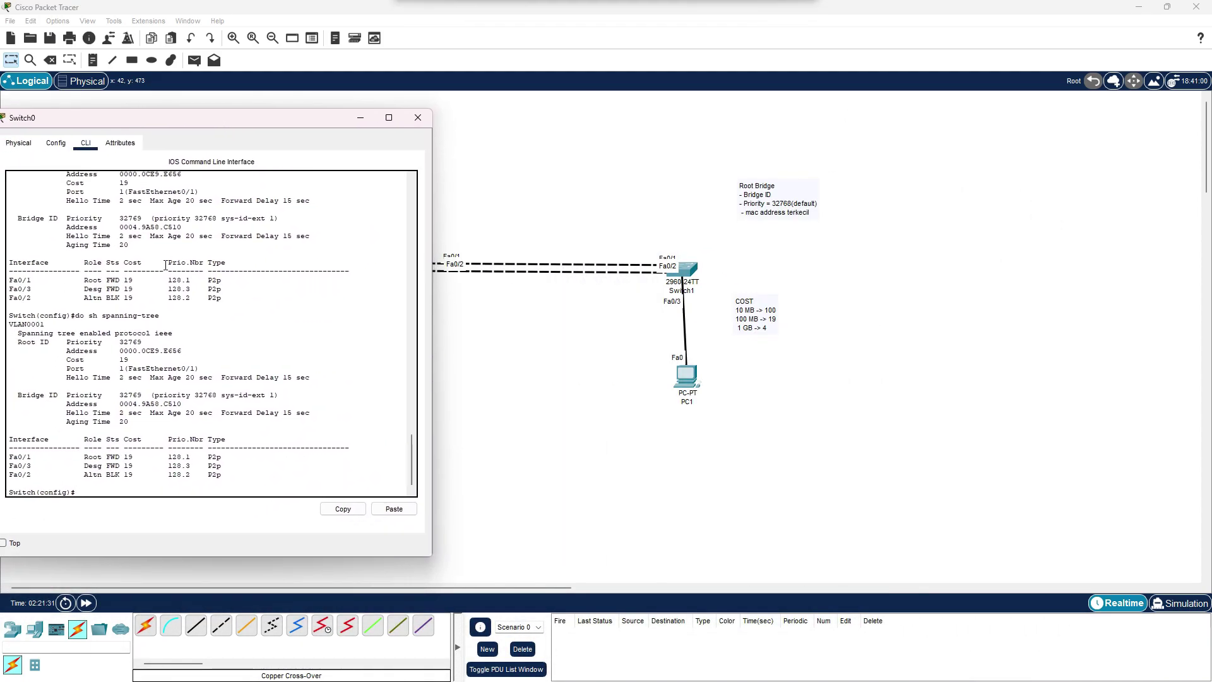
double_click(121, 360)
drag(126, 362, 115, 363)
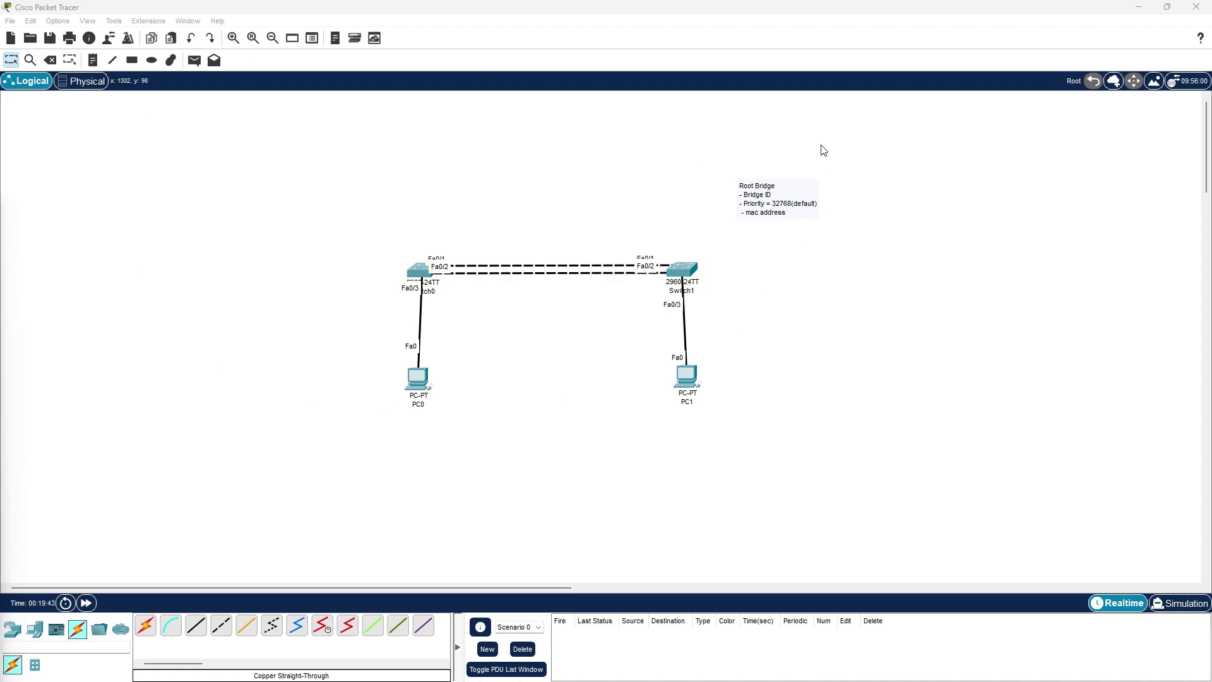
Step: Open Switch0's command line, move its window aside, and enter global configuration mode with en and conf t
click(418, 272)
drag(622, 159, 229, 103)
key(Return)
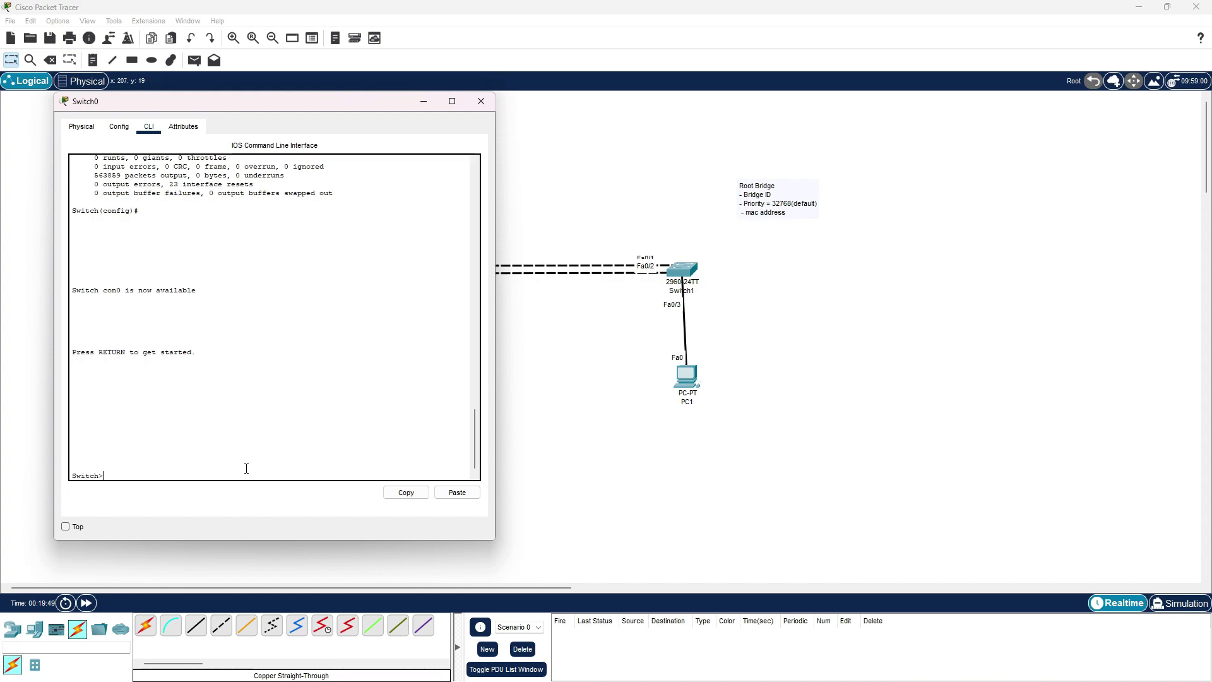
text(en)
key(Return)
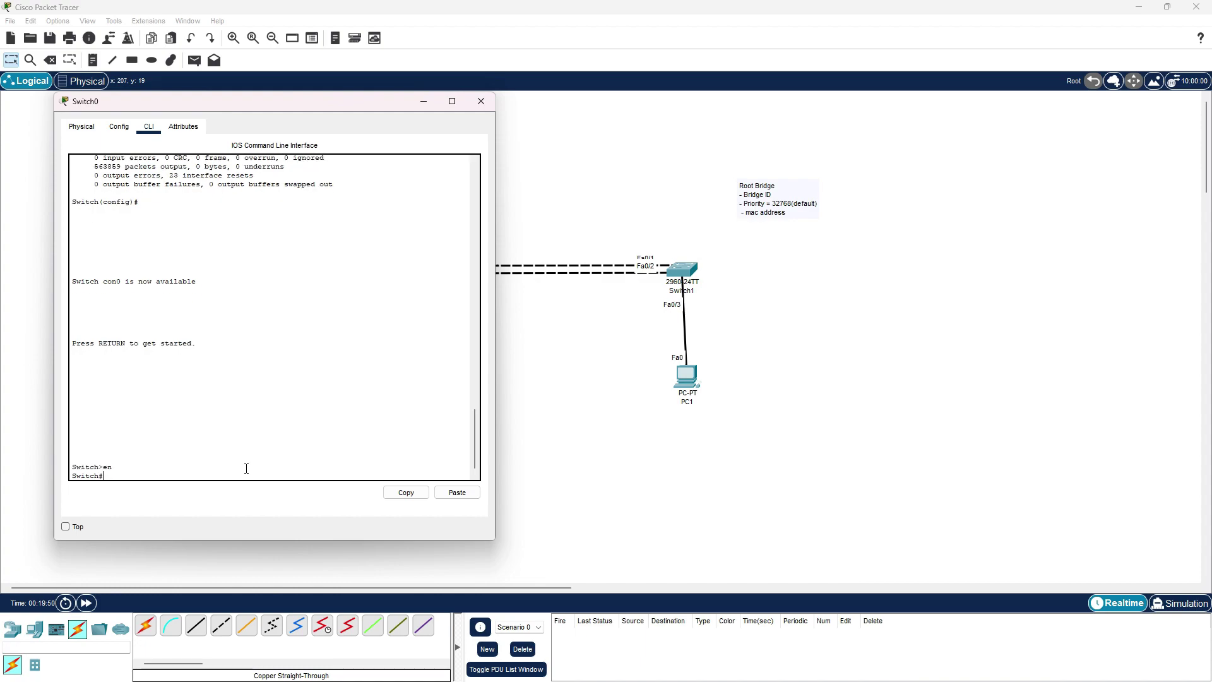
text(conf t)
key(Return)
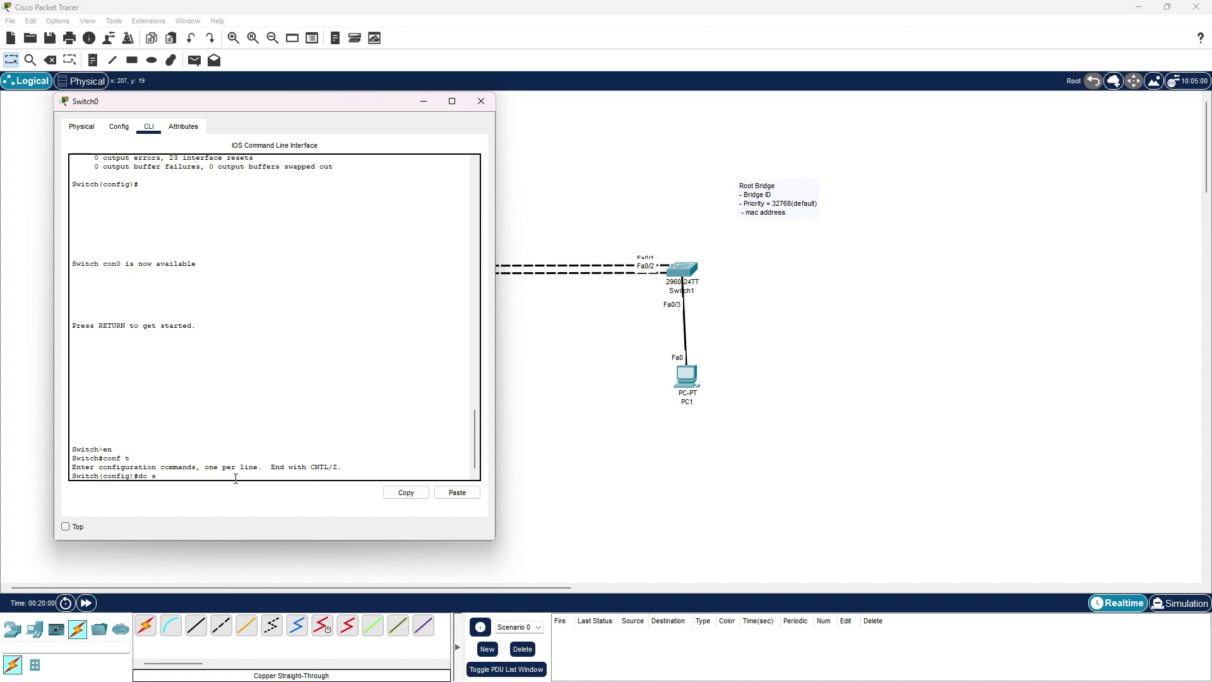
Step: Display the spanning-tree information on Switch0 with do sh spanning-tree and mark the Root ID address
text(do sh spanning-tree)
key(Return)
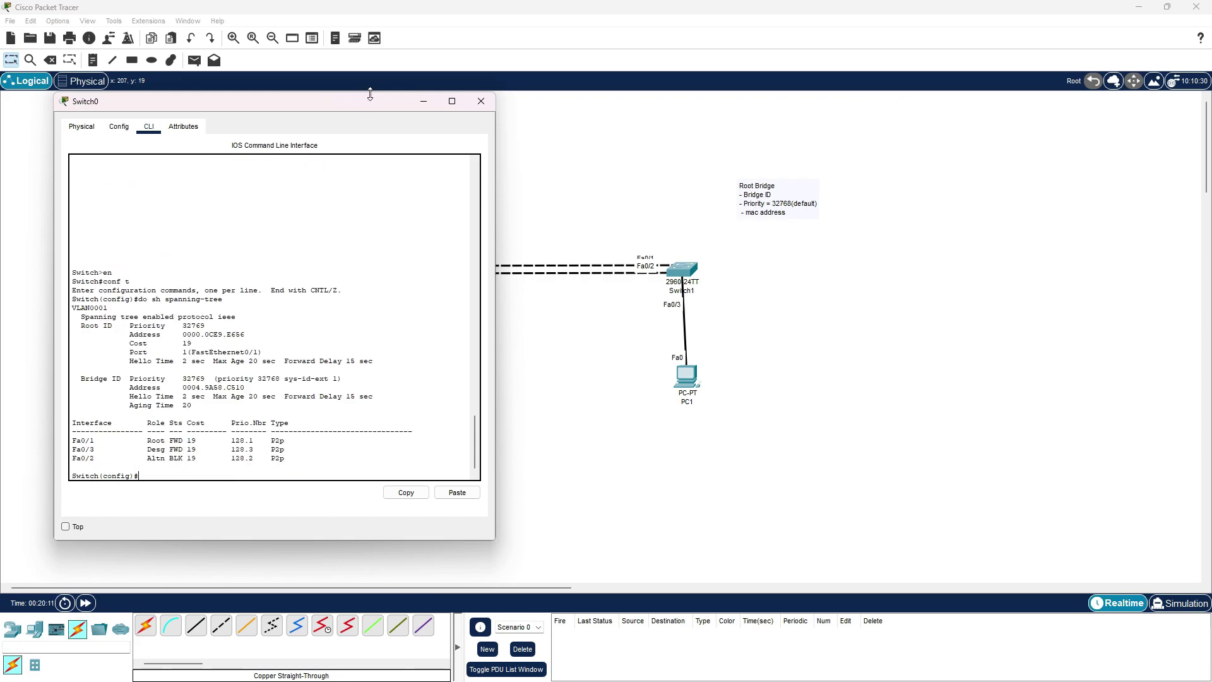
drag(344, 108, 319, 170)
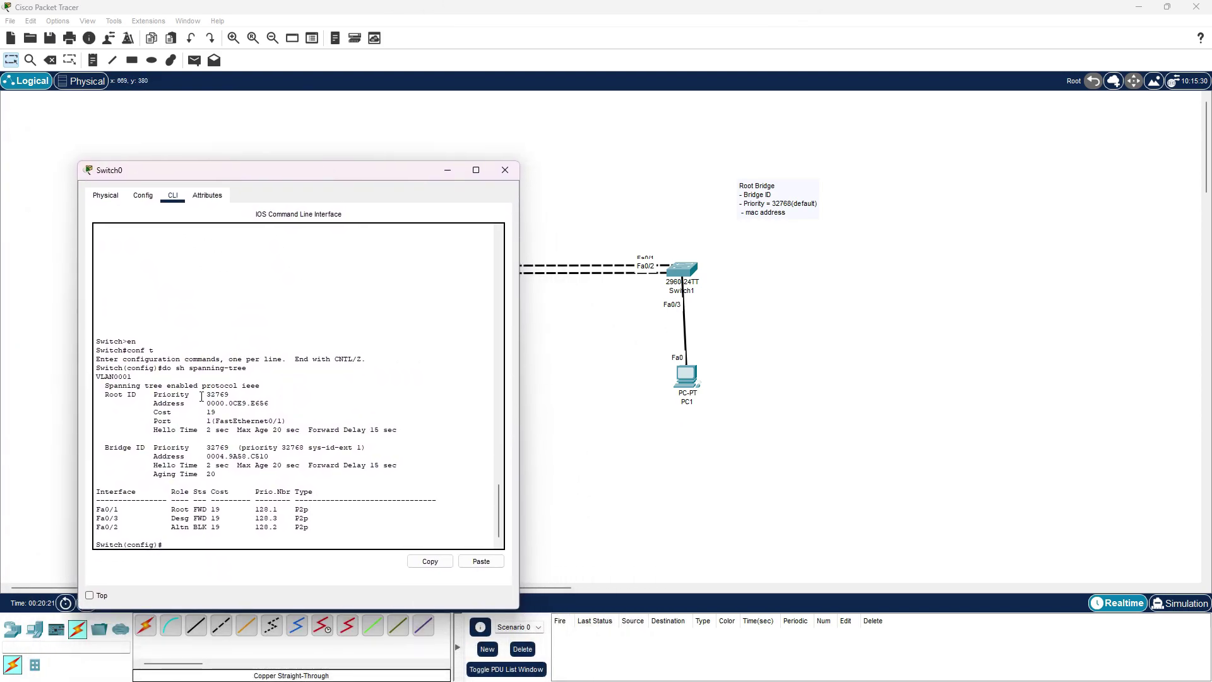
double_click(235, 404)
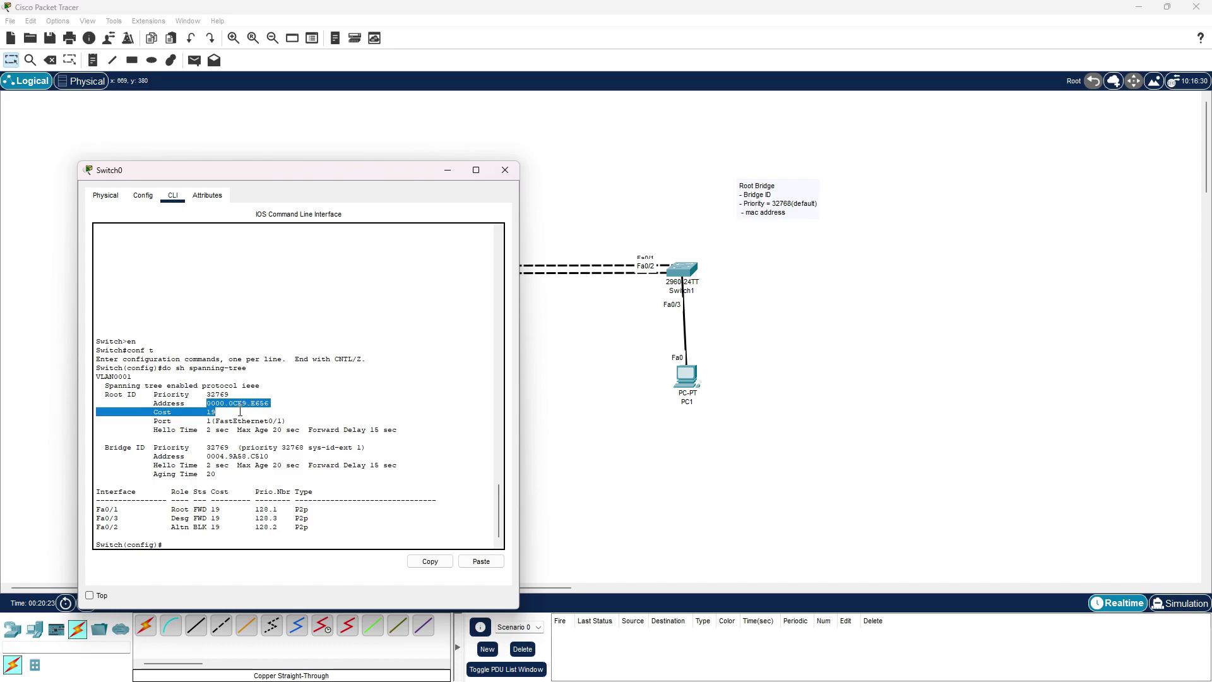
Step: Open Switch1's command line, place its window beside the topology, and enter global configuration mode with en and conf t
click(682, 268)
drag(687, 163, 995, 123)
click(826, 145)
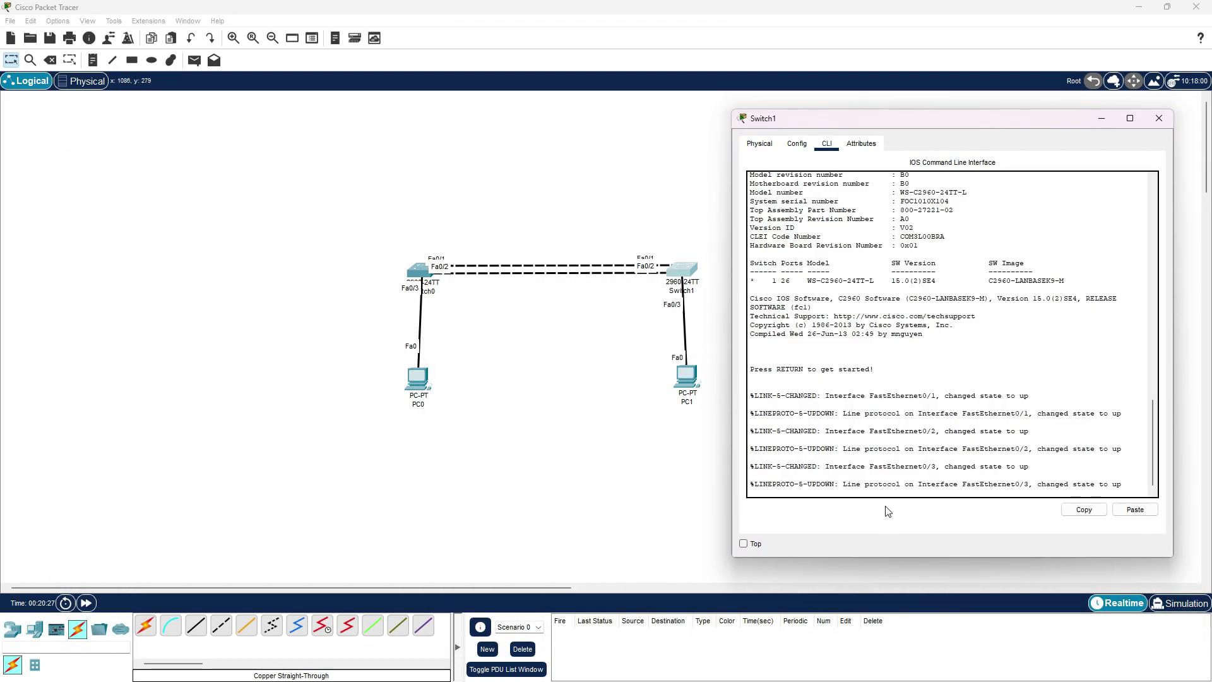
key(Return)
key(Return)
text(en)
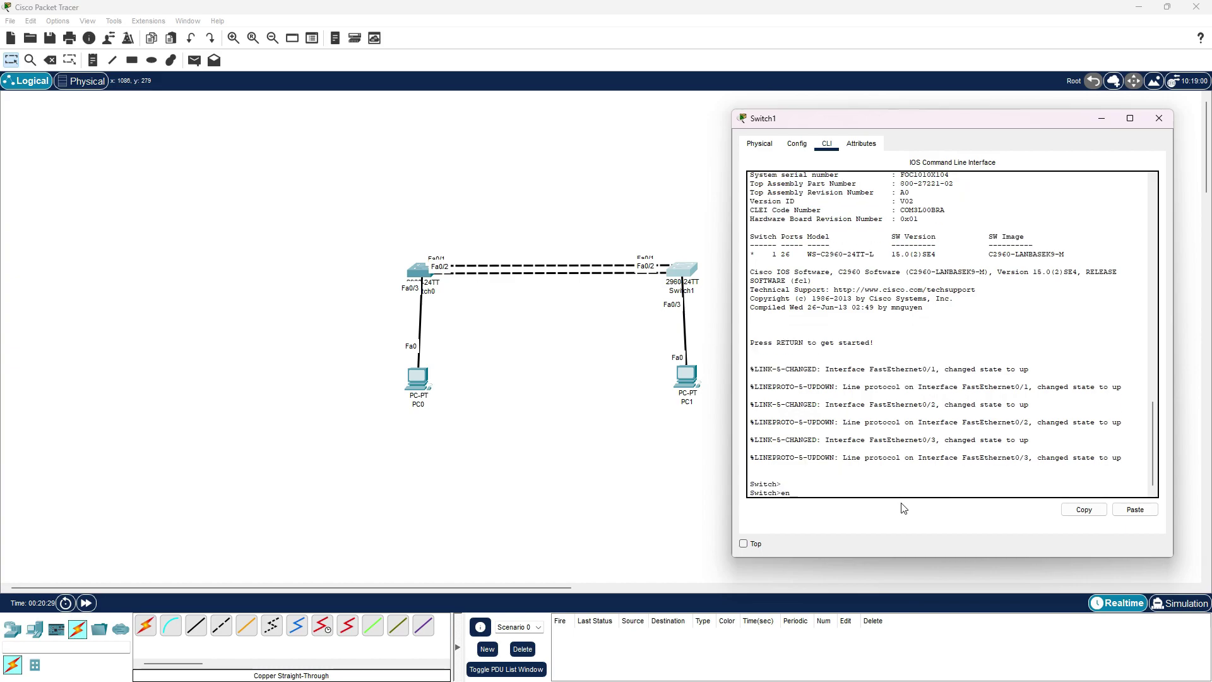
key(Return)
text(conf t)
key(Return)
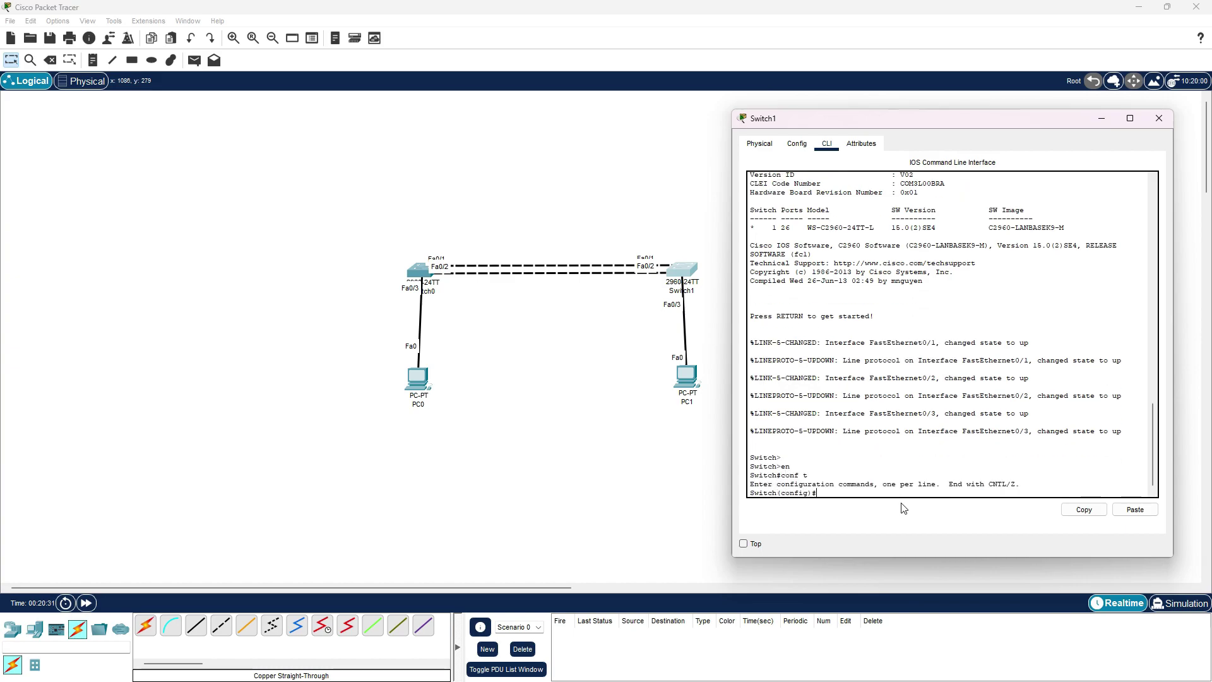
Step: Display the spanning-tree information in Switch1's command line with do sh spanning-tree
text(do sh)
text( spanning)
text(-tee)
text(ee)
key(Return)
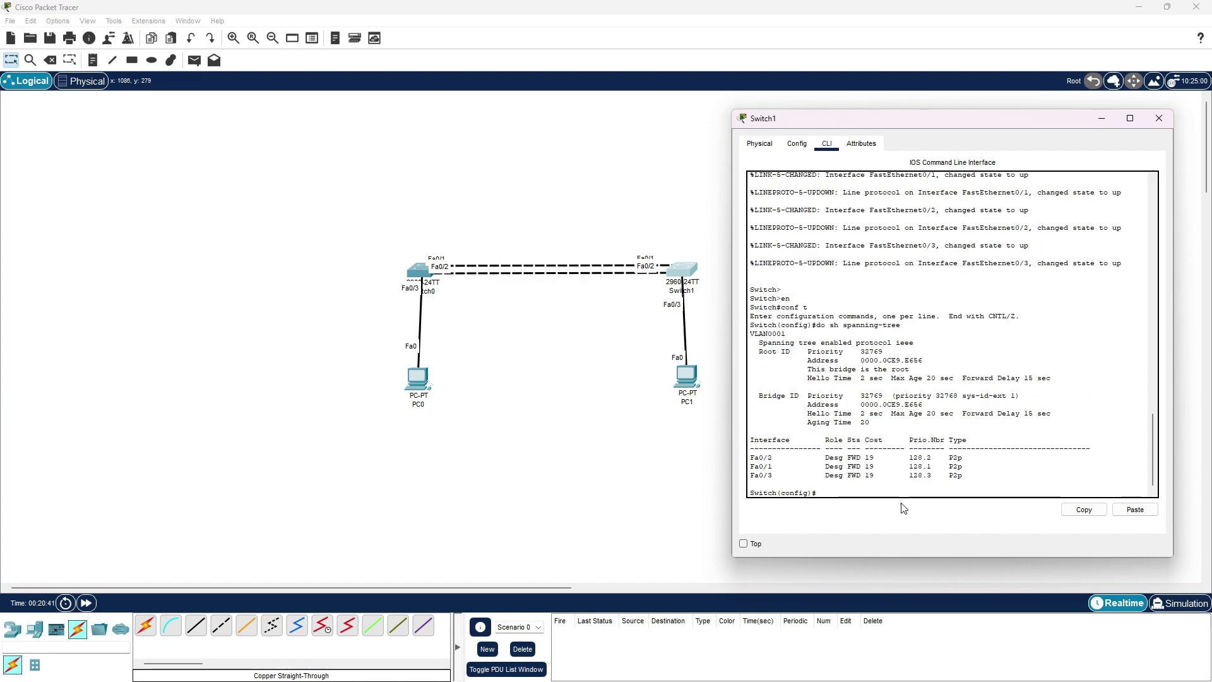
Step: Arrange the Switch0 and Switch1 windows side by side and compare the Root ID priority and address in both outputs
key(alt+Tab)
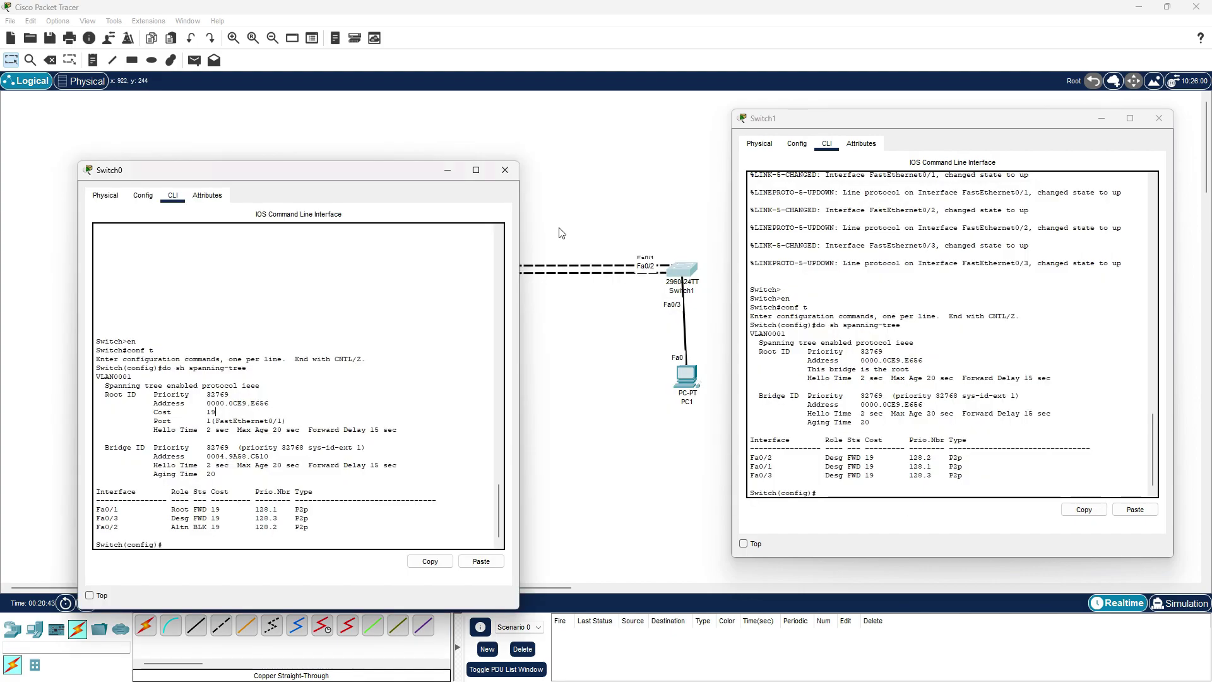
drag(347, 174, 366, 116)
drag(998, 119, 870, 113)
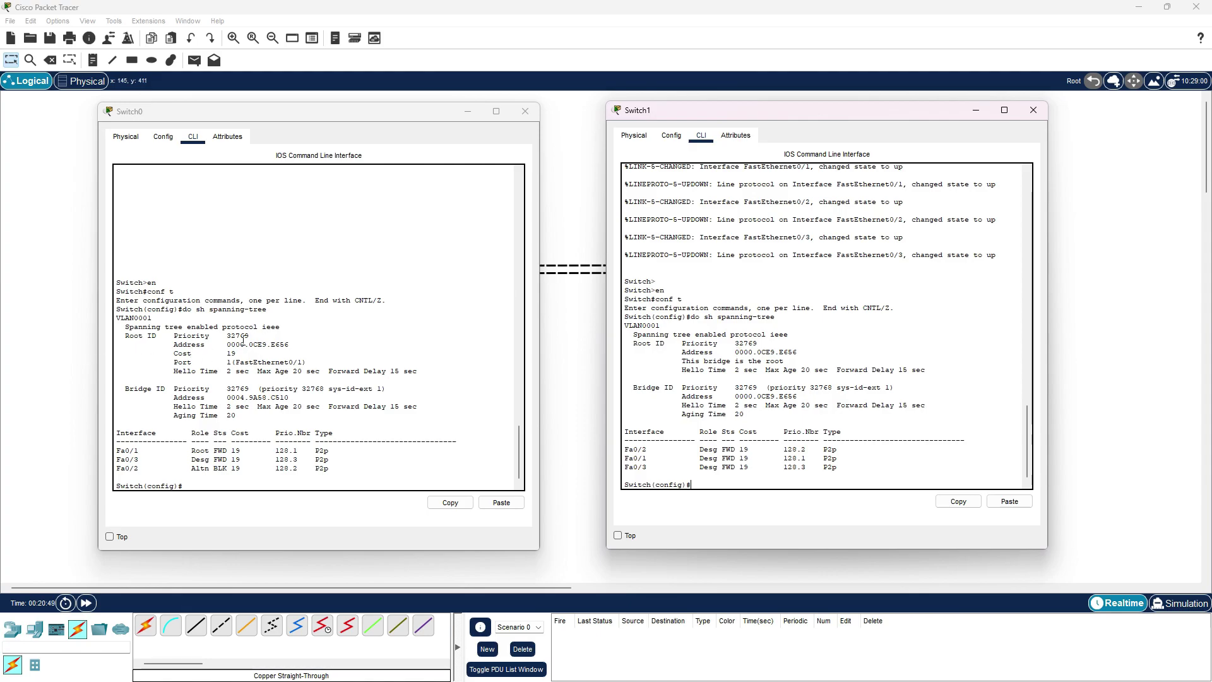
drag(227, 335, 248, 335)
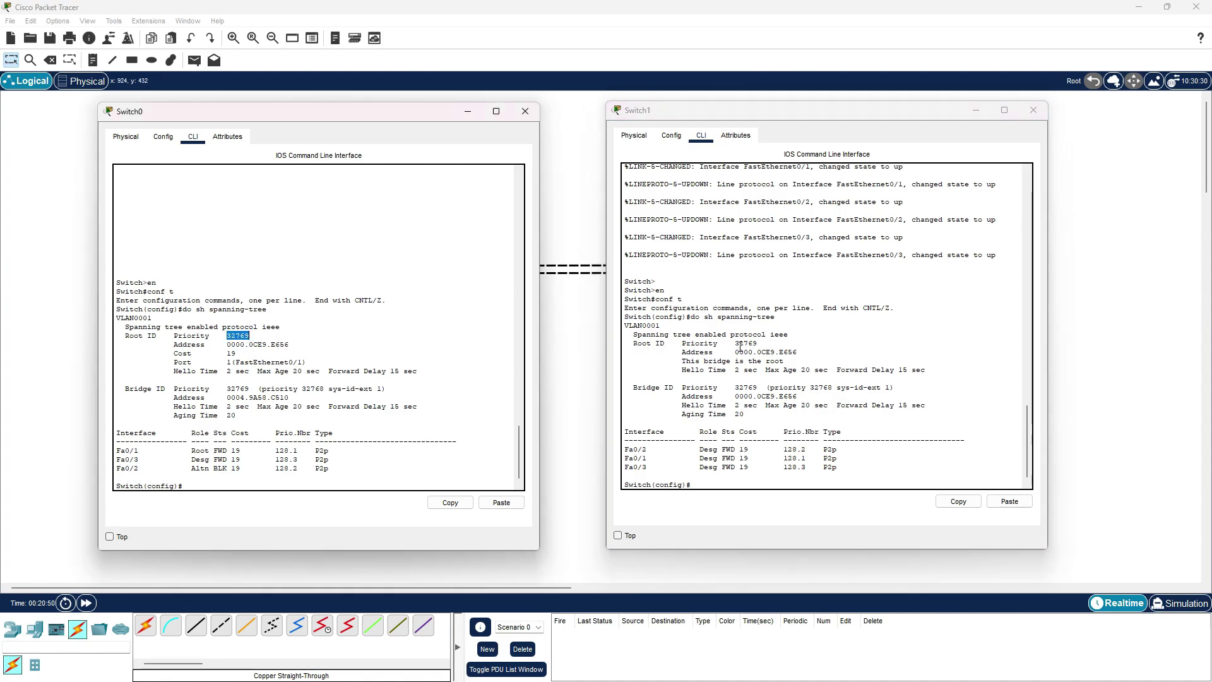
drag(735, 343, 758, 342)
click(784, 369)
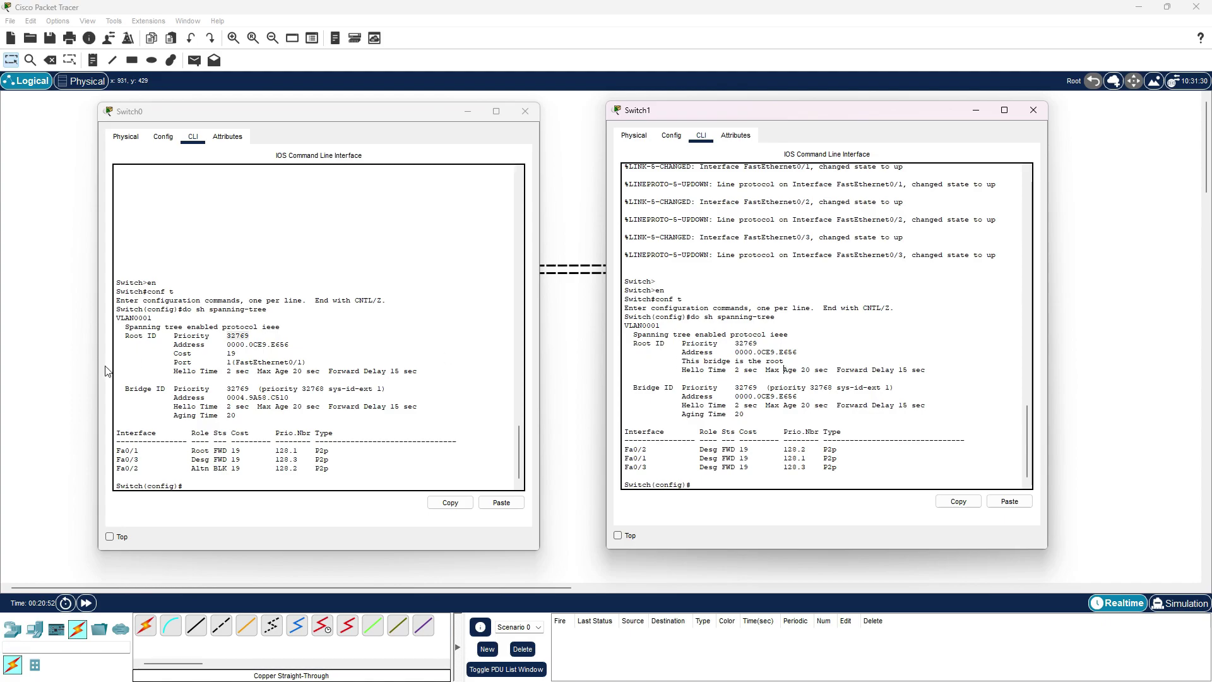
mouse_move(227, 344)
mouse_down()
mouse_move(286, 348)
mouse_move(224, 349)
mouse_up()
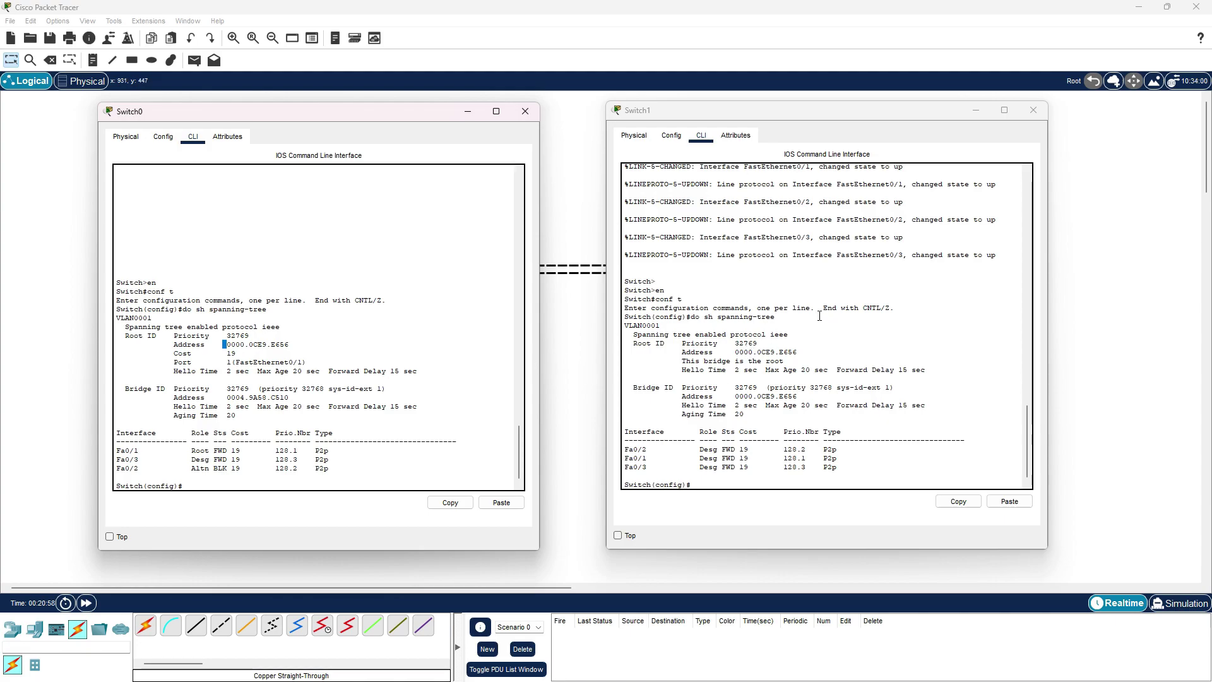
Step: Show Switch0's VLAN 1 interface details with do sh interface vlan 1 and mark the hardware address
click(234, 490)
text(interface vlan 1)
key(Return)
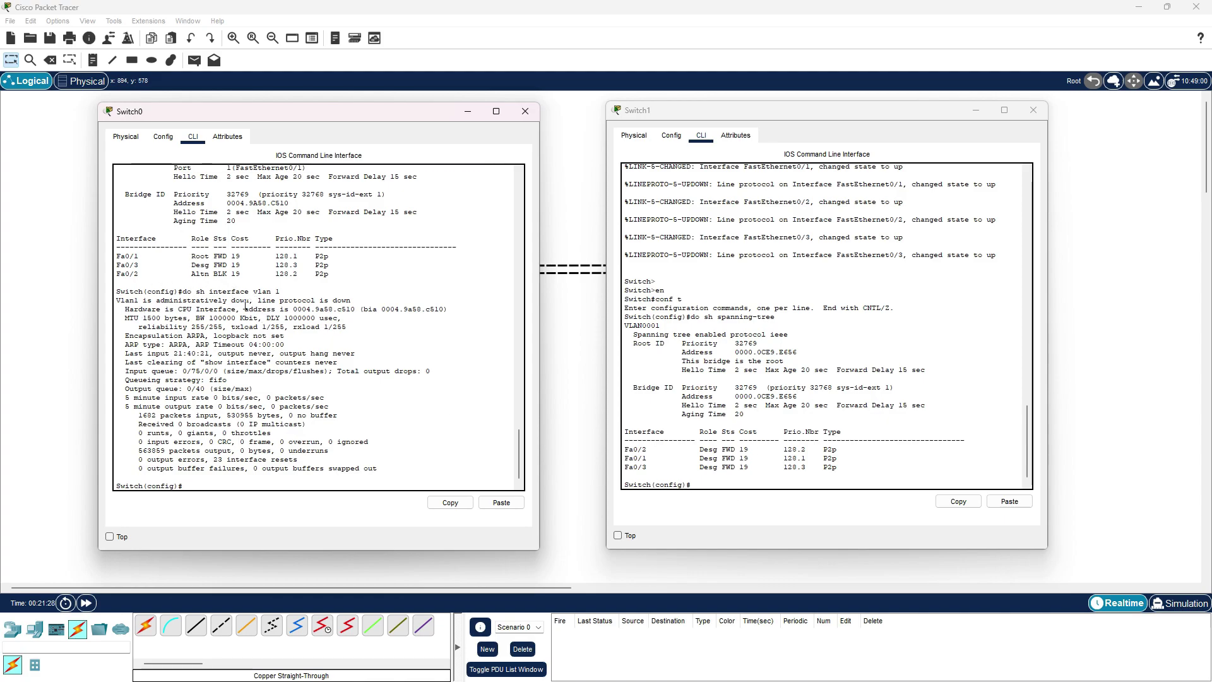
drag(245, 310, 356, 313)
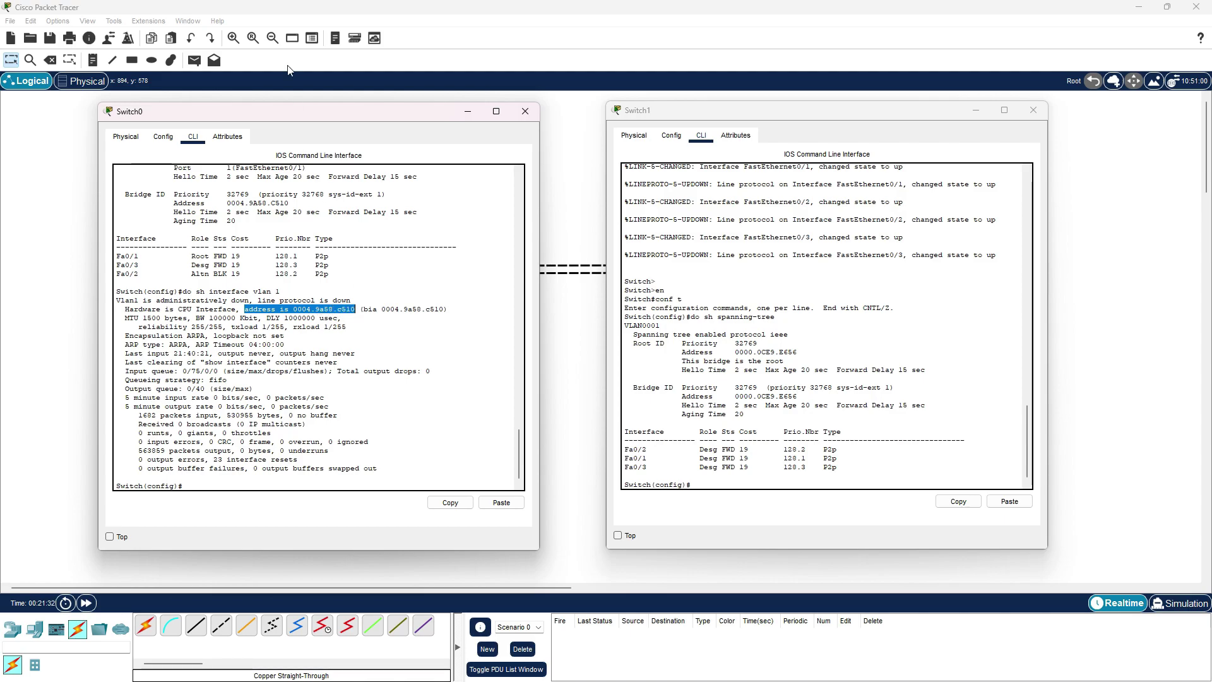
Step: Copy the text "address is 0004.9a58.c510" from Switch0's output into a new note above Switch0
drag(374, 112, 339, 273)
click(387, 195)
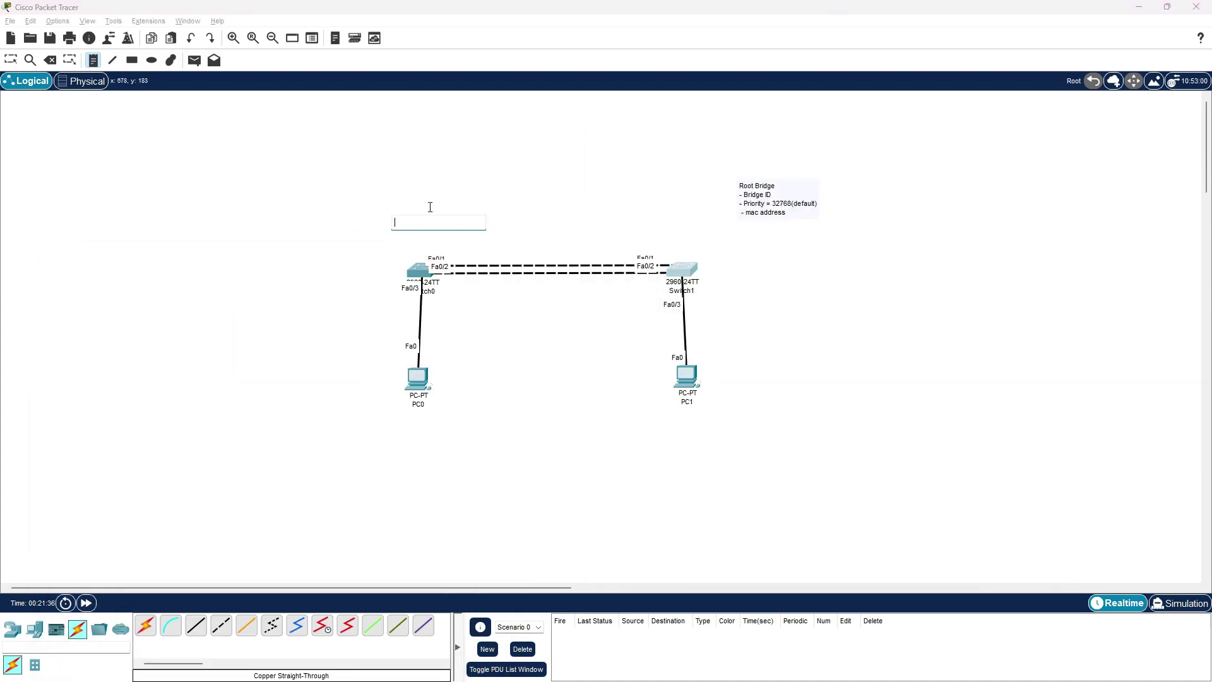
key(alt+Tab)
click(358, 280)
right_click(279, 471)
click(304, 475)
click(389, 191)
key(ctrl+v)
Step: Trim the pasted note to 0004.9a58.c510 and move it directly above Switch0
click(424, 192)
key(BackSpace)
key(BackSpace)
key(BackSpace)
key(BackSpace)
key(BackSpace)
key(BackSpace)
key(BackSpace)
key(BackSpace)
key(BackSpace)
key(BackSpace)
key(BackSpace)
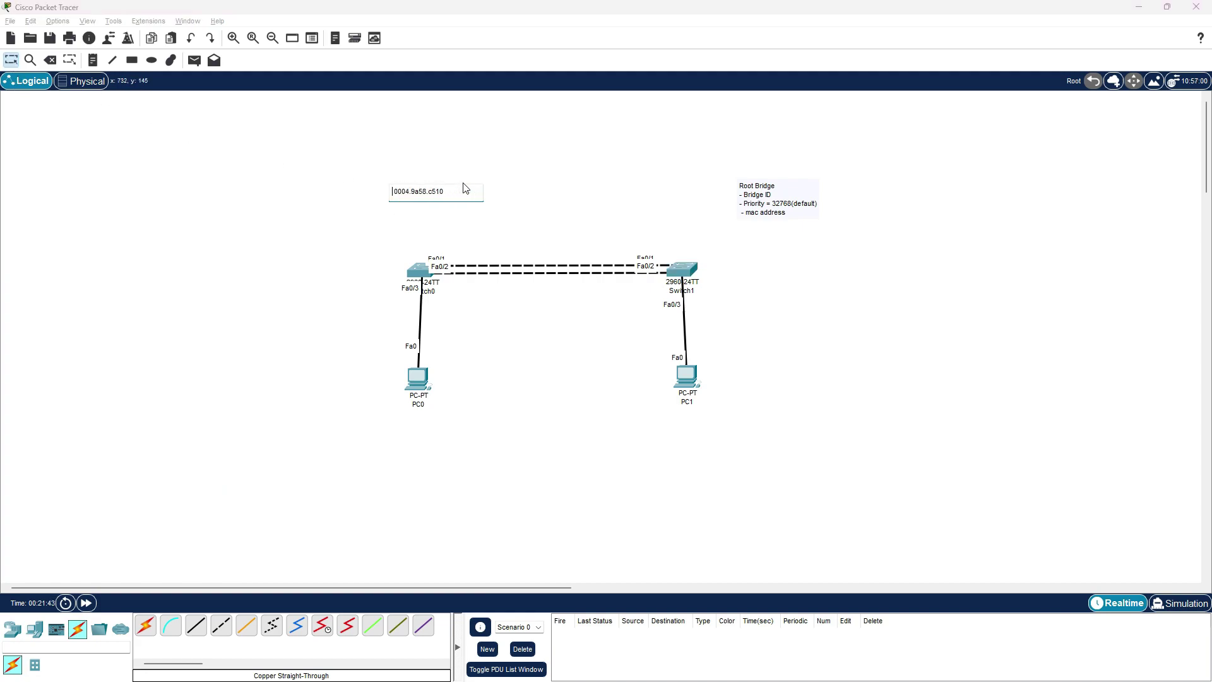
click(490, 190)
drag(419, 192, 426, 243)
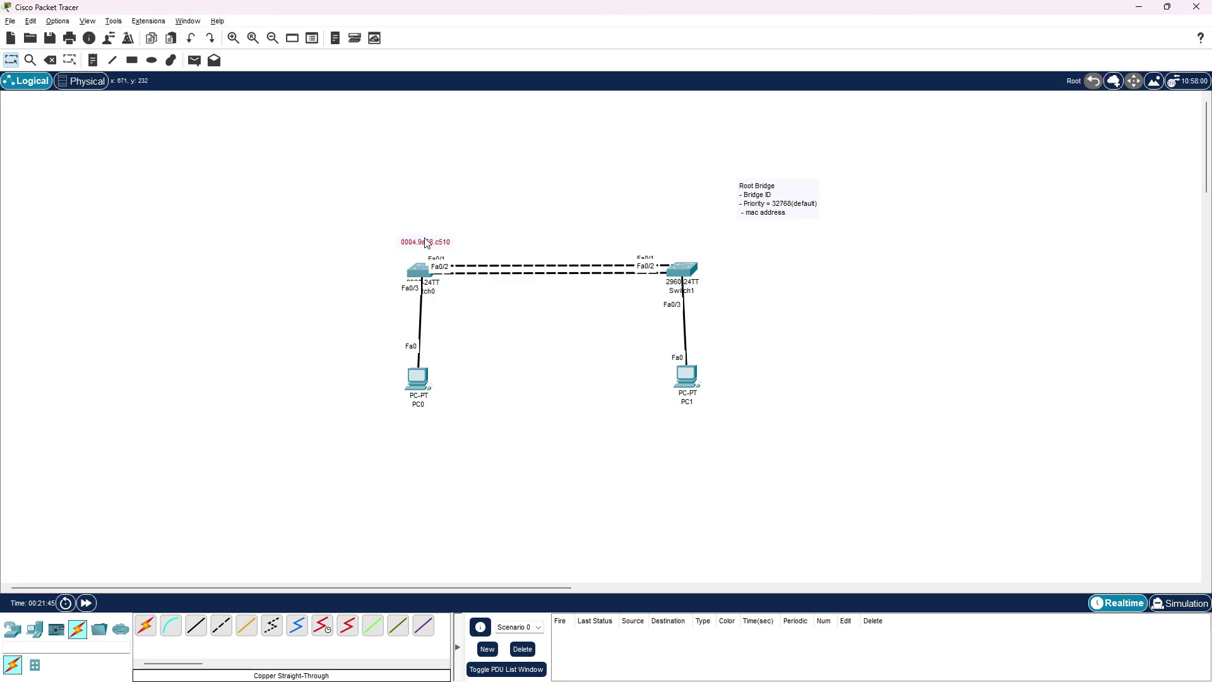
Step: Show Switch1's VLAN 1 interface details with do sh interface vlan 1 and move the window clear of the topology
key(alt+Tab)
key(alt+Tab)
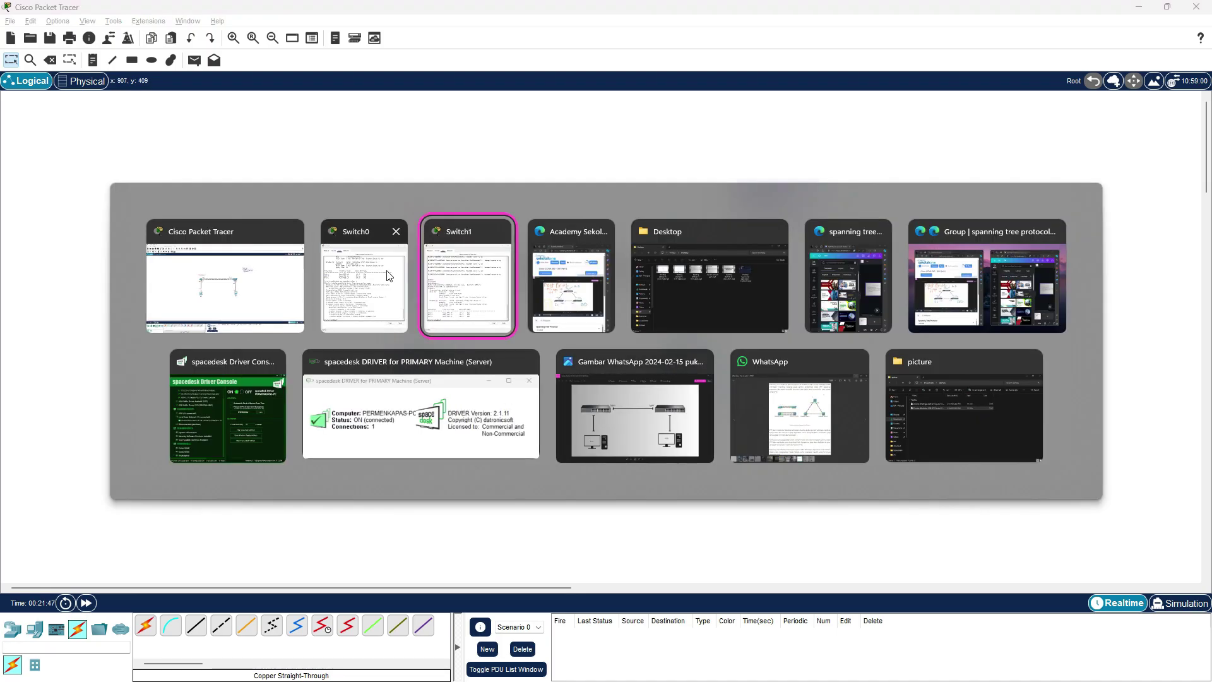
drag(942, 114, 993, 119)
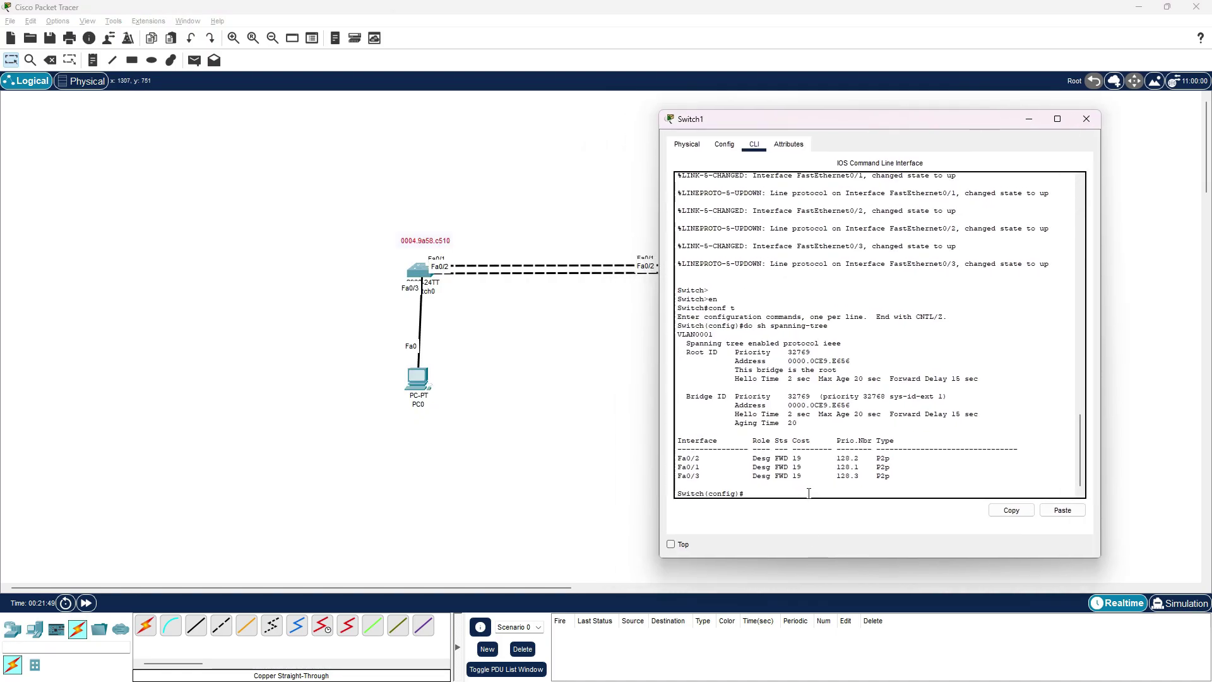
text(sh interface vlan 1)
key(Return)
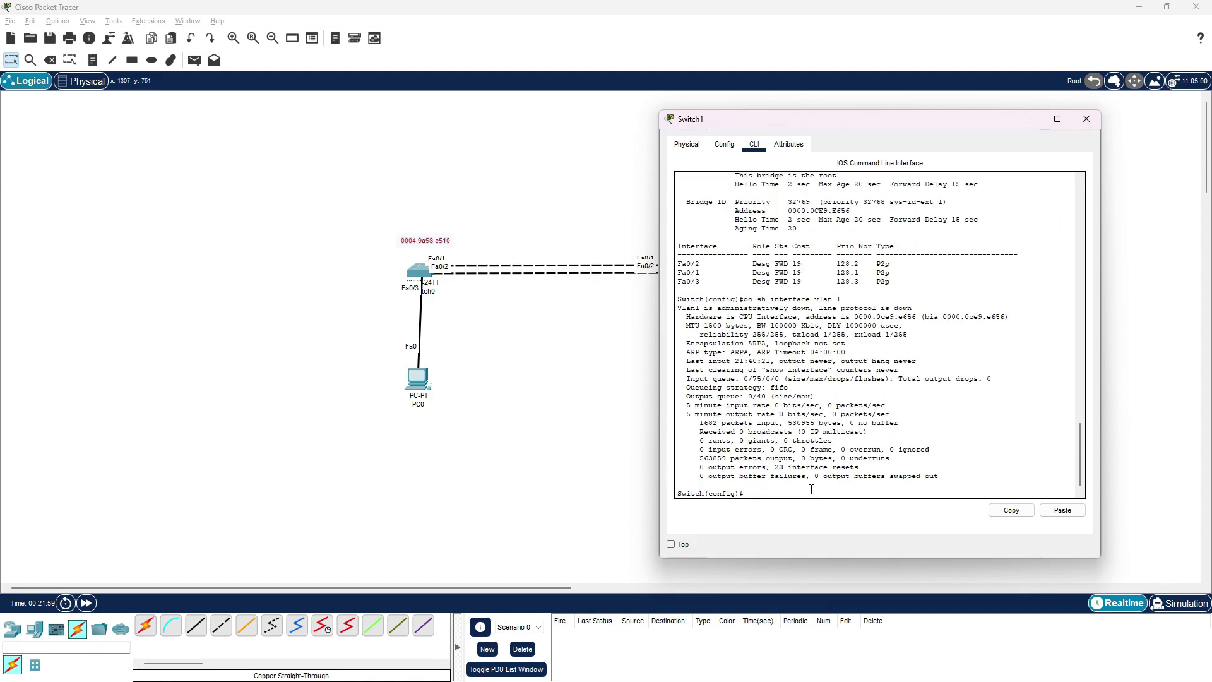
drag(923, 121, 1035, 140)
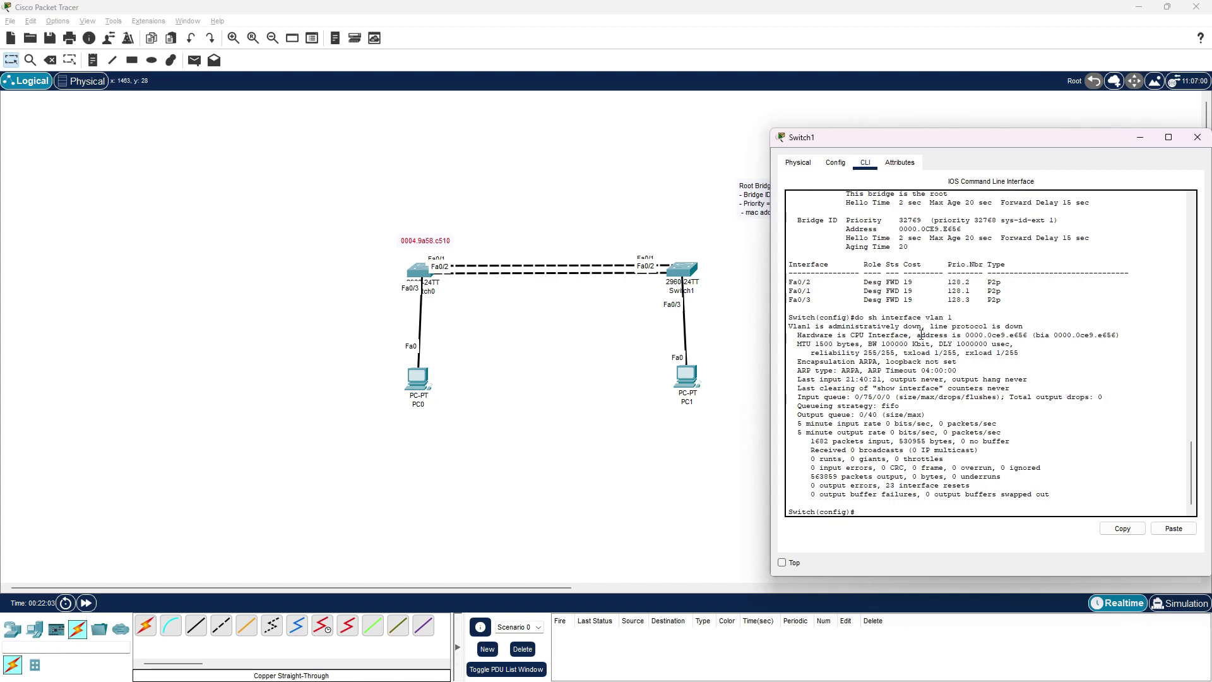
Step: Copy the hardware address 0000.0ce9.e656 from Switch1's output into a new note above Switch1
drag(965, 335, 1029, 336)
click(93, 60)
click(686, 245)
key(ctrl+v)
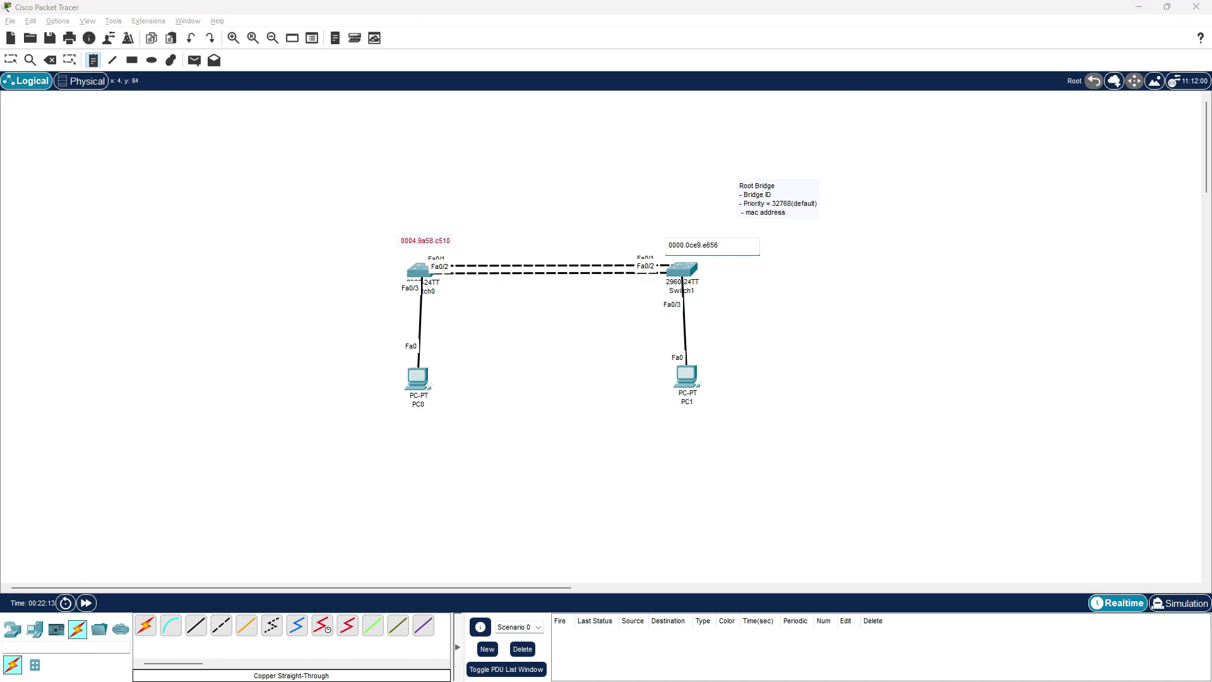
key(Escape)
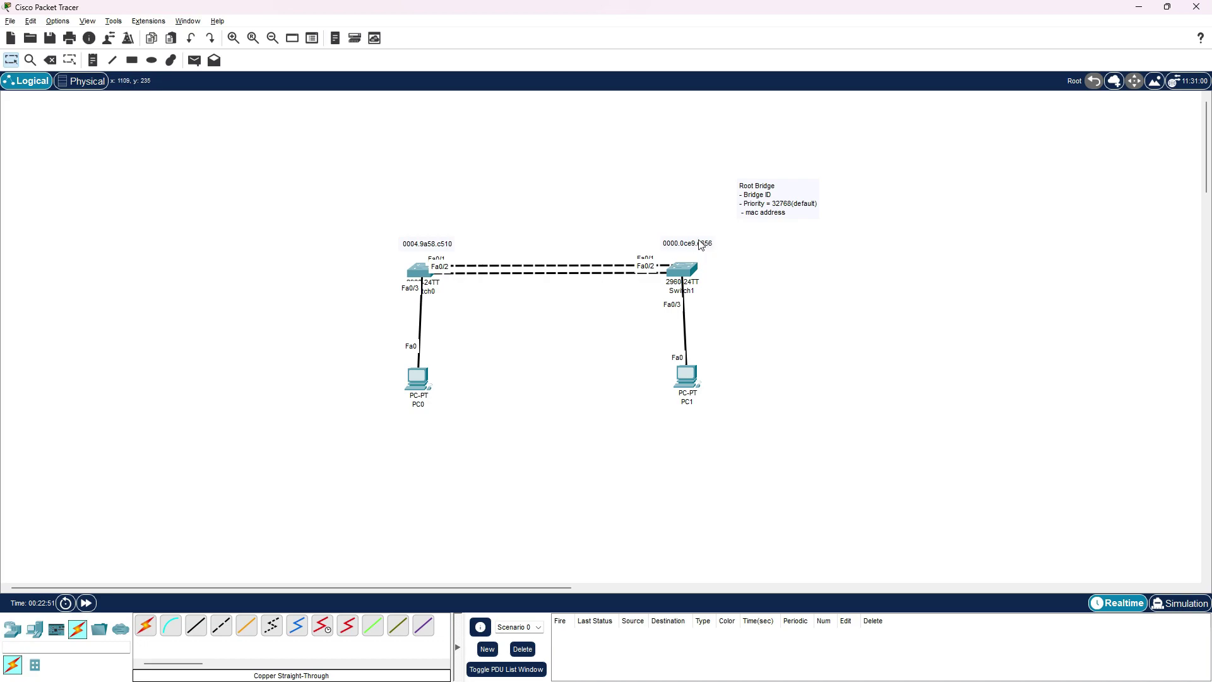
Step: Fine-tune the positions of the two MAC address notes above Switch0 and Switch1
drag(687, 244, 685, 241)
click(736, 256)
drag(442, 245, 448, 252)
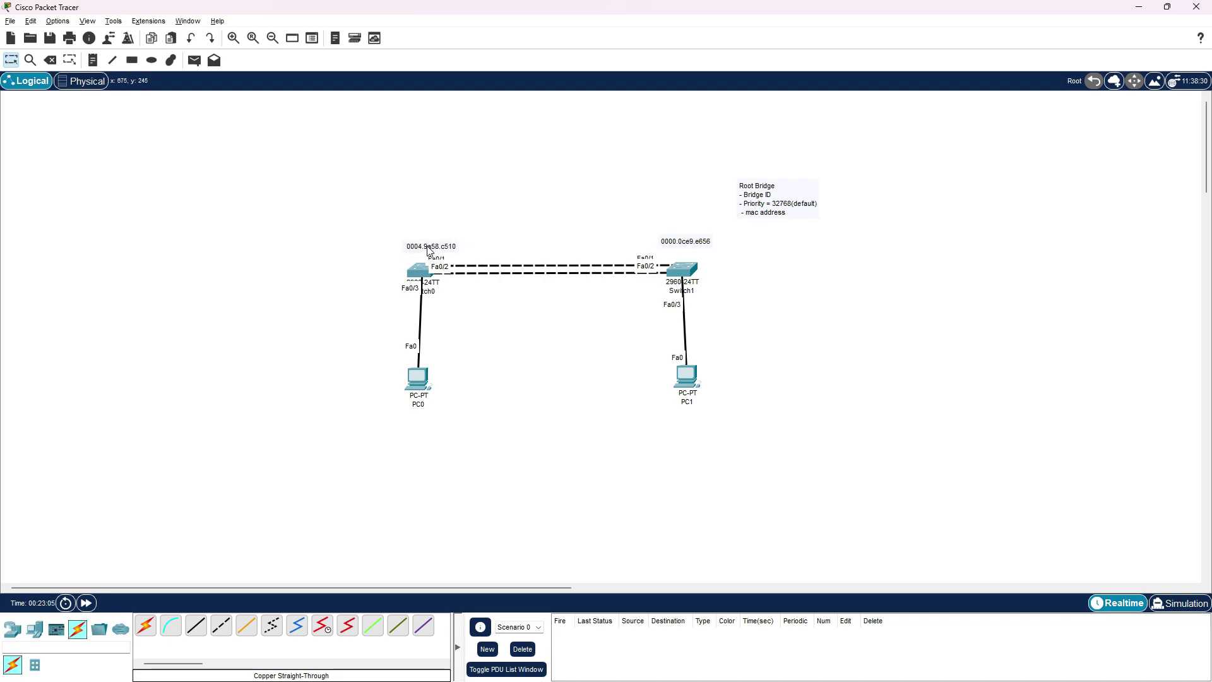
drag(427, 250, 422, 251)
click(790, 276)
Step: Add a note reading "ROOT BRIDGE" above Switch1's MAC address
click(93, 60)
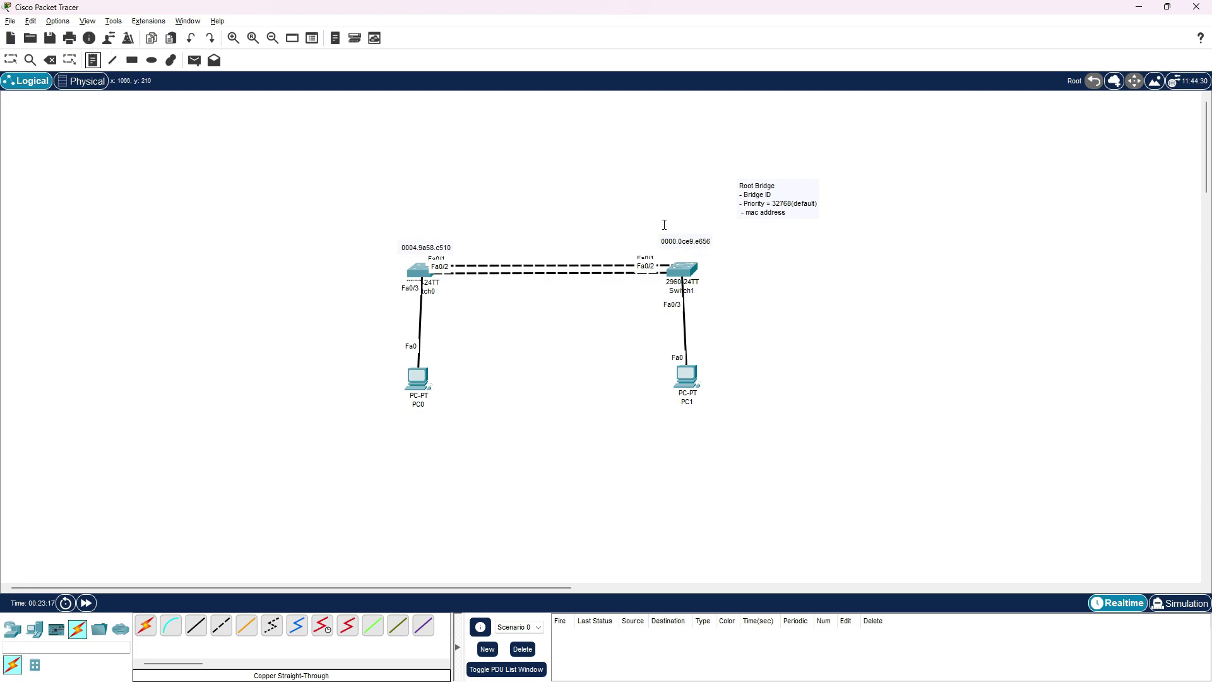
click(657, 215)
text(ROOT BRIDGE)
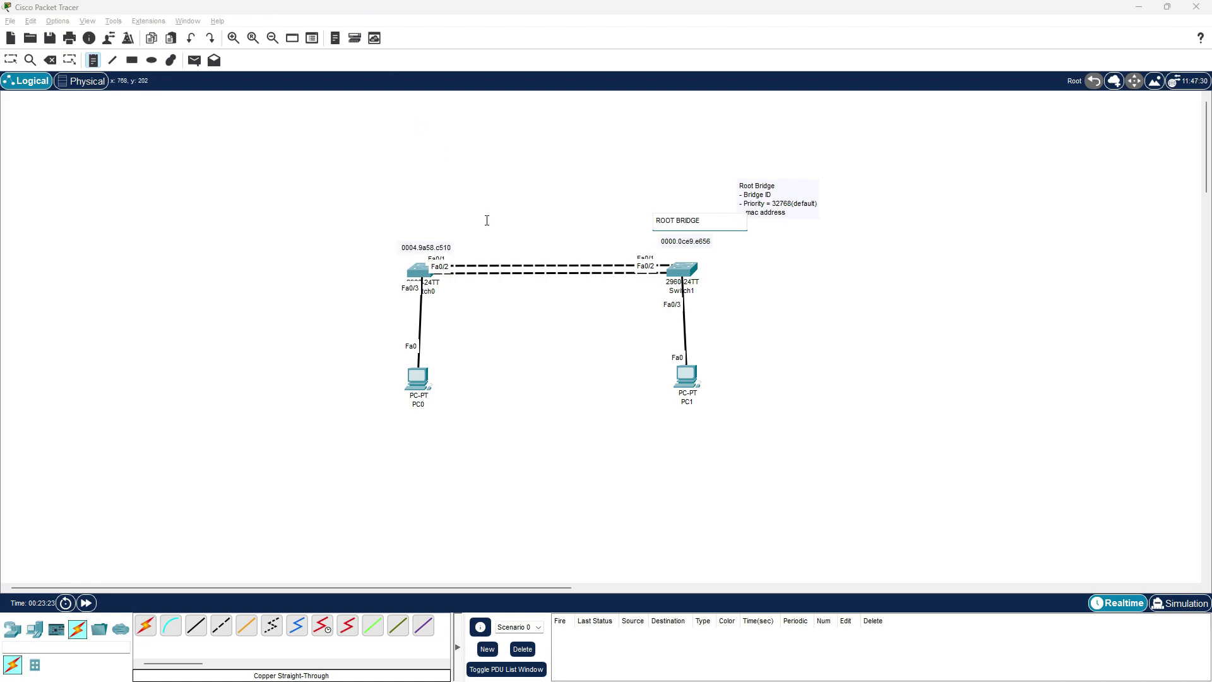
Step: Add a note reading "NON-ROOT BRIDGE" above Switch0's MAC address
click(403, 218)
text(NON_ROOT)
key(BackSpace)
key(BackSpace)
key(BackSpace)
key(BackSpace)
key(BackSpace)
text(-ROOT B)
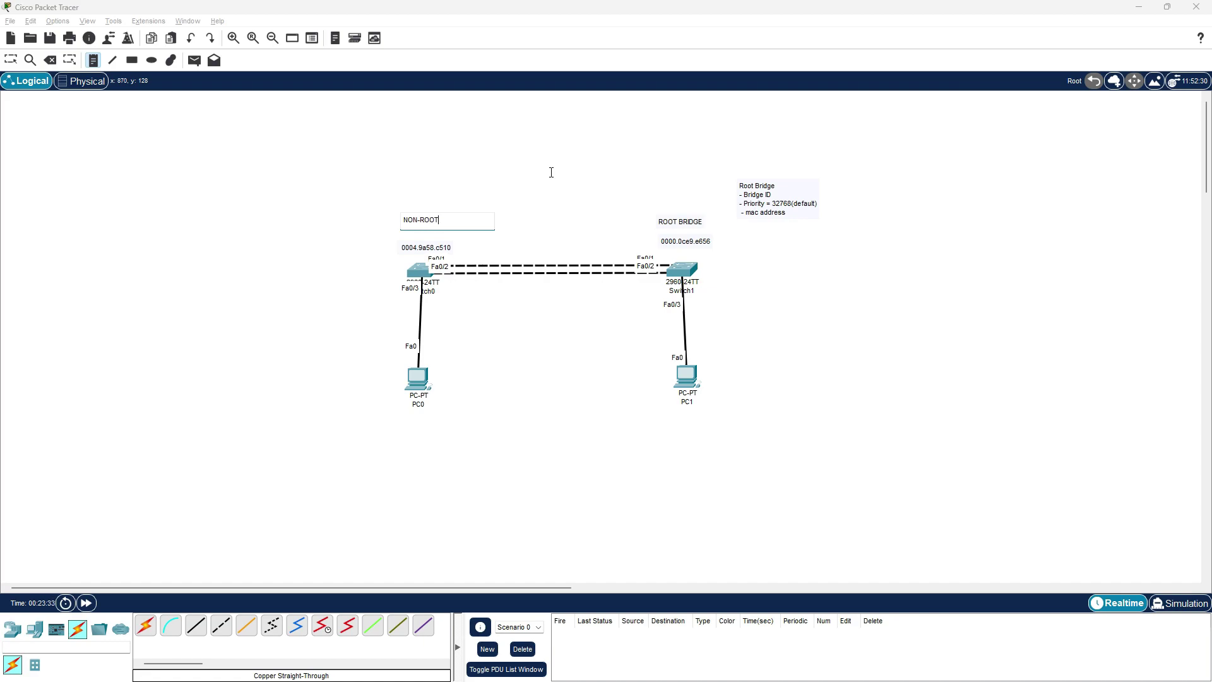
text(RIDE)
key(ctrl+v)
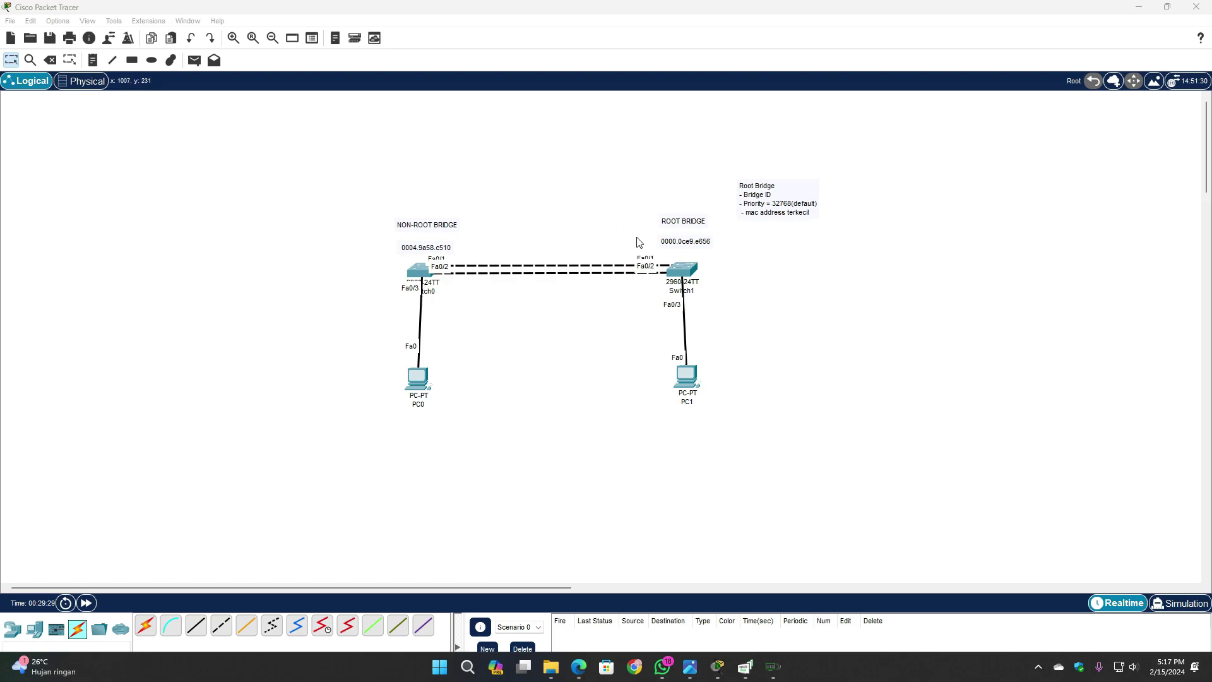
Step: Display Switch1's spanning-tree information again with do sh spanning-tree, move its window off the topology, and examine the port roles
click(684, 269)
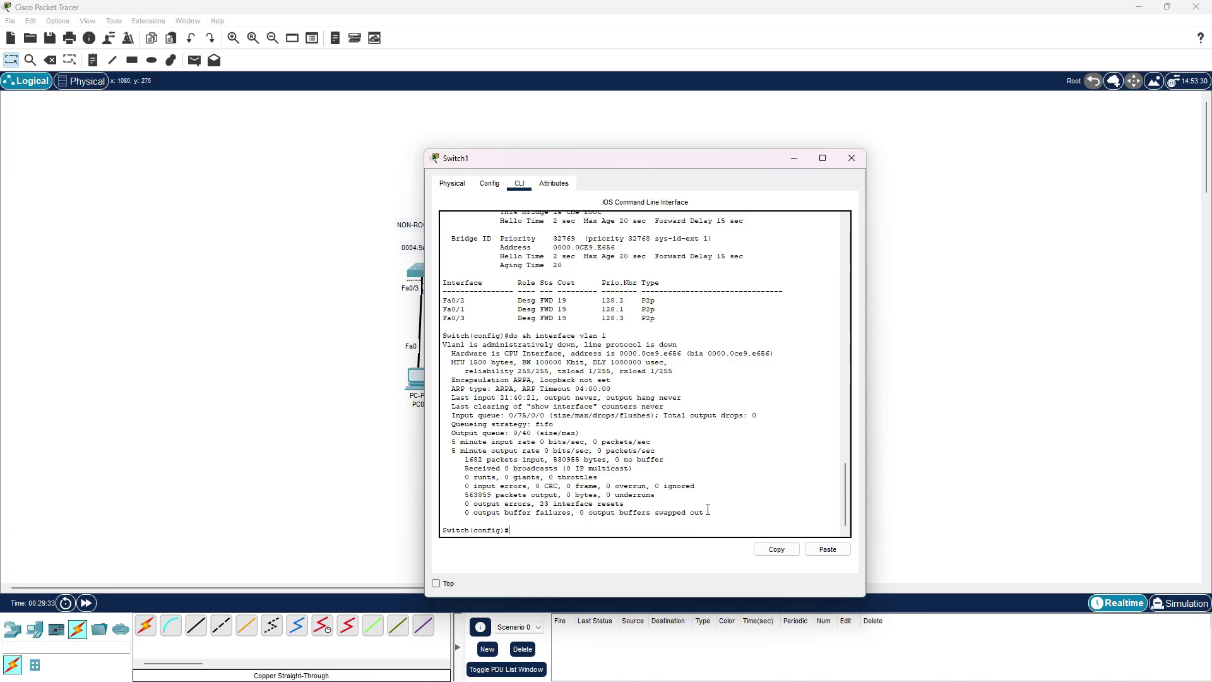
text(do sh spanning-tree)
key(Return)
drag(569, 158, 814, 115)
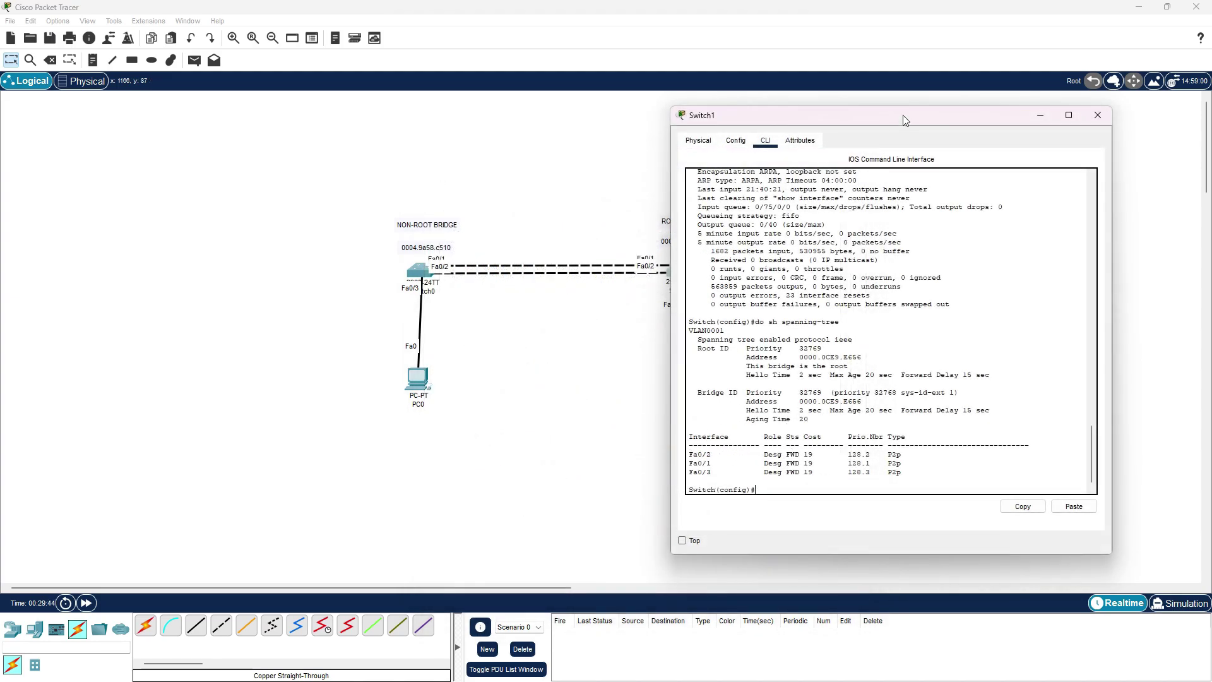
drag(893, 120, 972, 129)
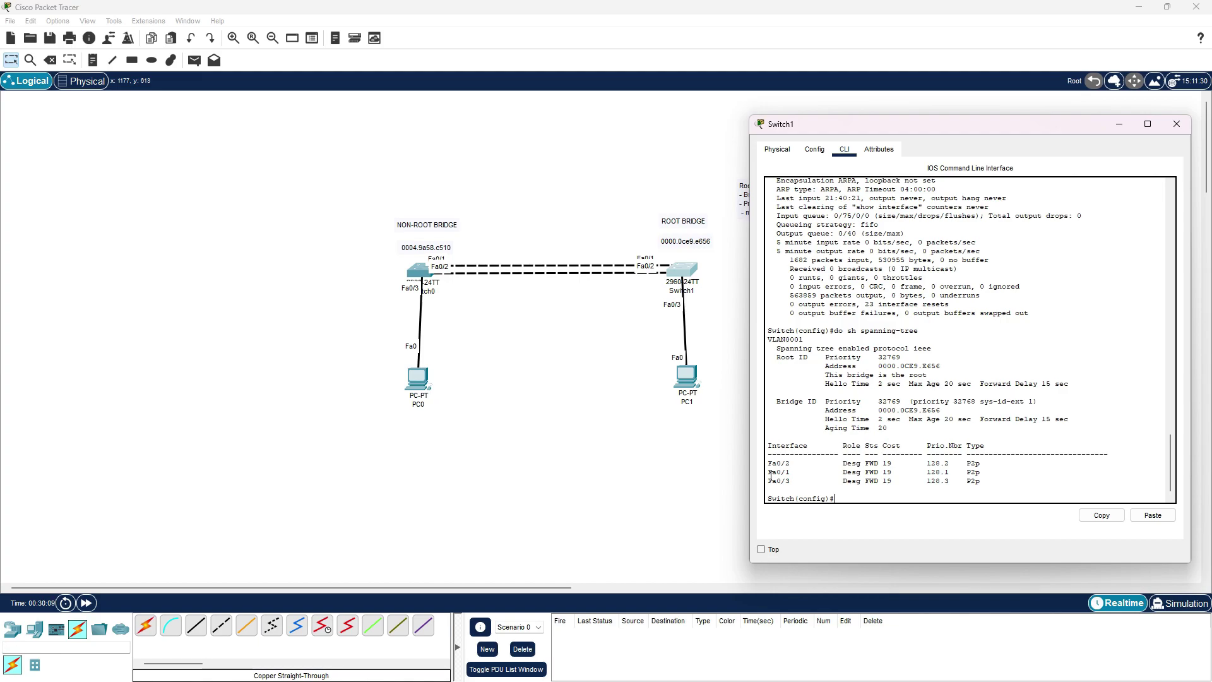
mouse_move(843, 472)
mouse_down()
mouse_move(866, 473)
mouse_move(837, 473)
mouse_up()
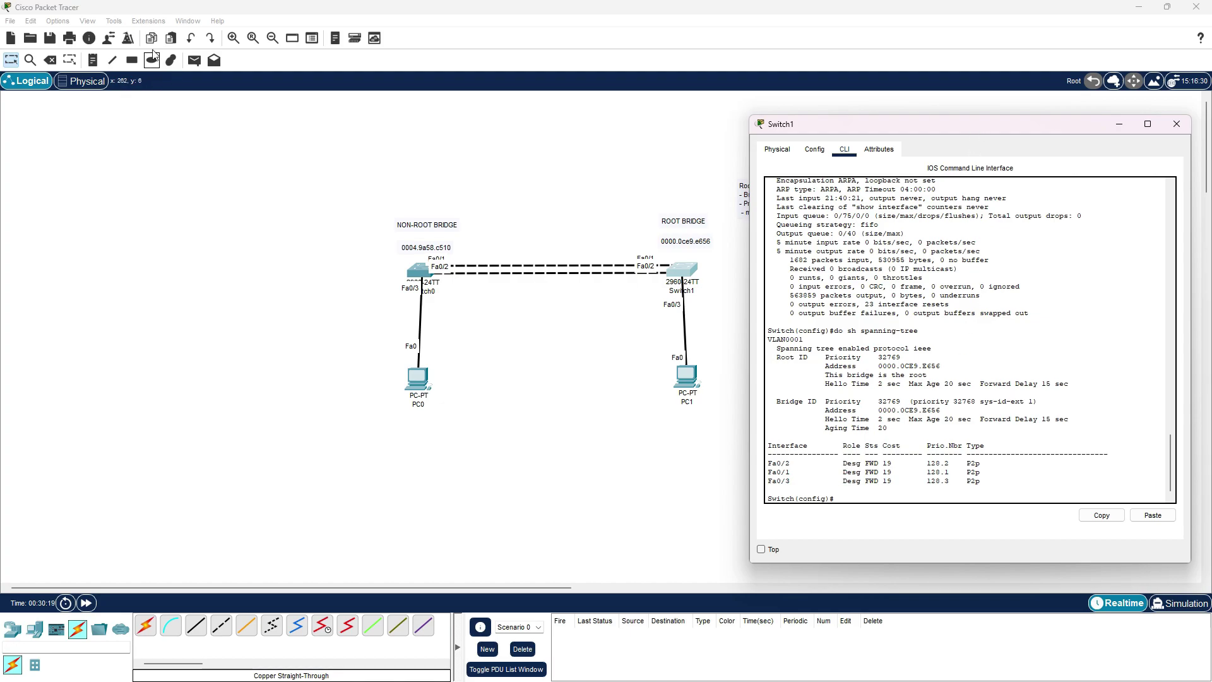
Step: Add a note reading "designated port" below the redundant links at Switch1
click(93, 60)
click(624, 285)
text(deisgne)
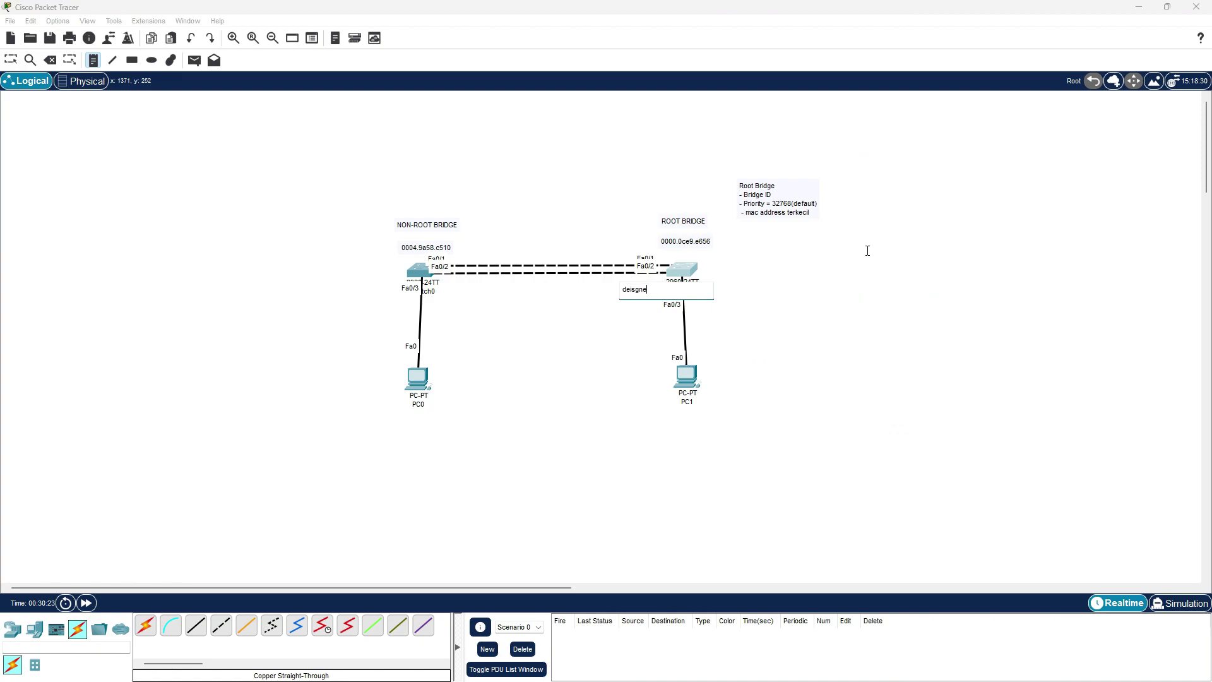
text(nated)
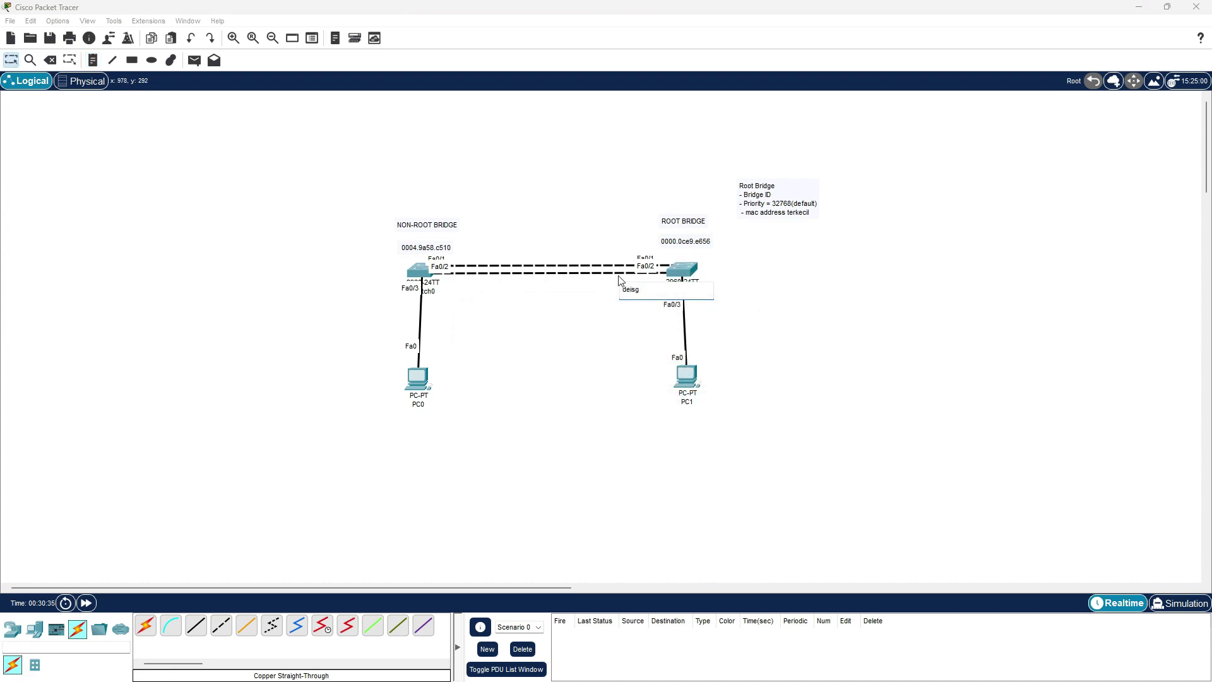
text(ignated port)
click(618, 279)
drag(644, 292, 619, 298)
Step: Duplicate the "designated port" note and place one copy above and one below the links at Switch1's end
key(ctrl+v)
drag(618, 246, 611, 242)
drag(625, 298, 626, 286)
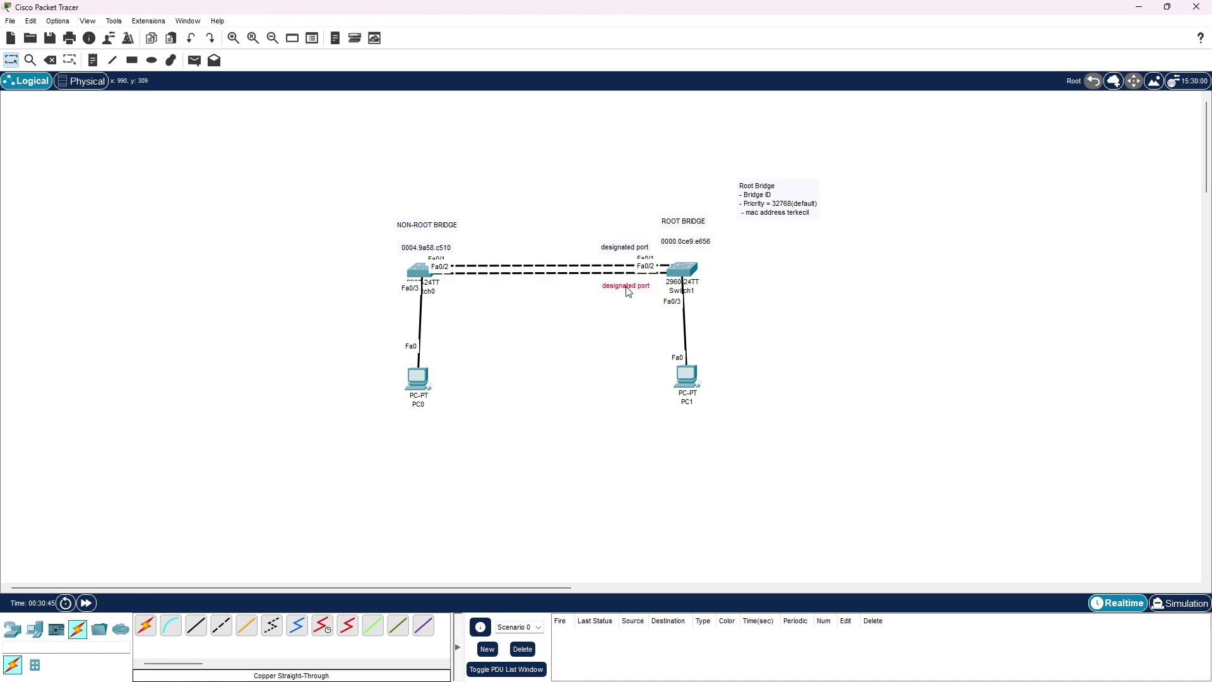
Step: Display Switch0's spanning-tree information with do sh spanning-tree, keeping its window off Switch0's side of the topology, and examine the port roles
click(422, 275)
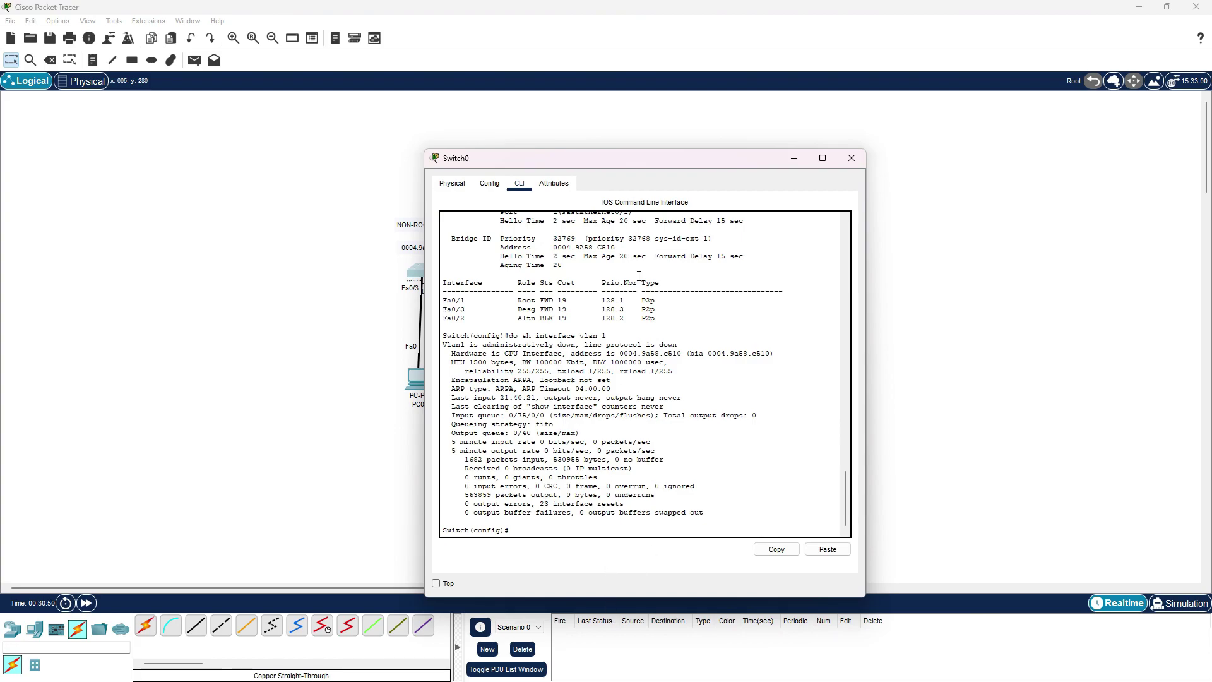
drag(600, 163, 847, 135)
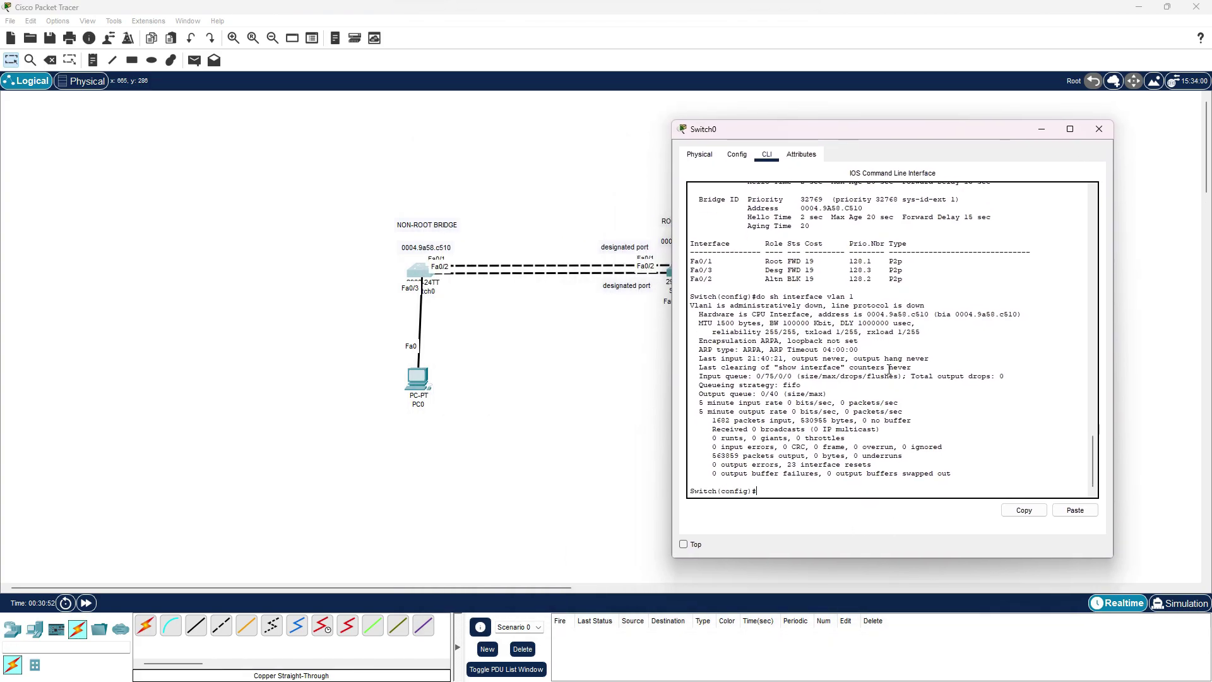
text(do sh spanning-tree)
key(Return)
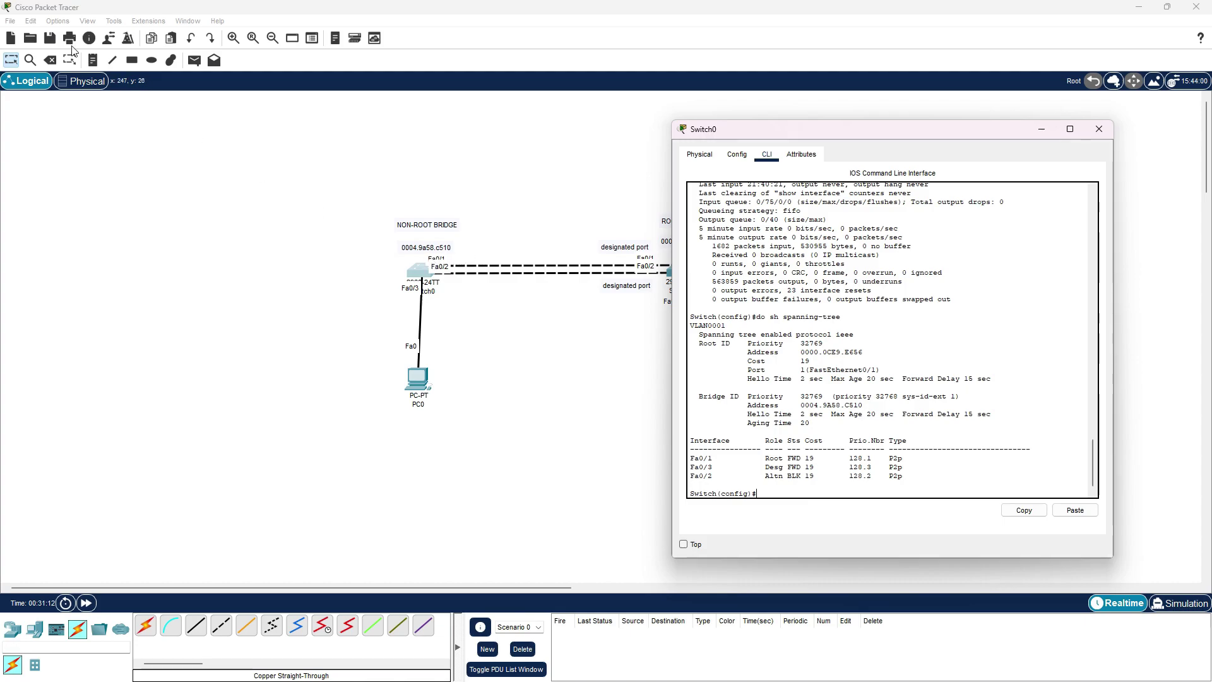
Step: Add a note reading "root port" above and one reading "alternated port" below the redundant links at Switch0's end
click(93, 60)
click(460, 253)
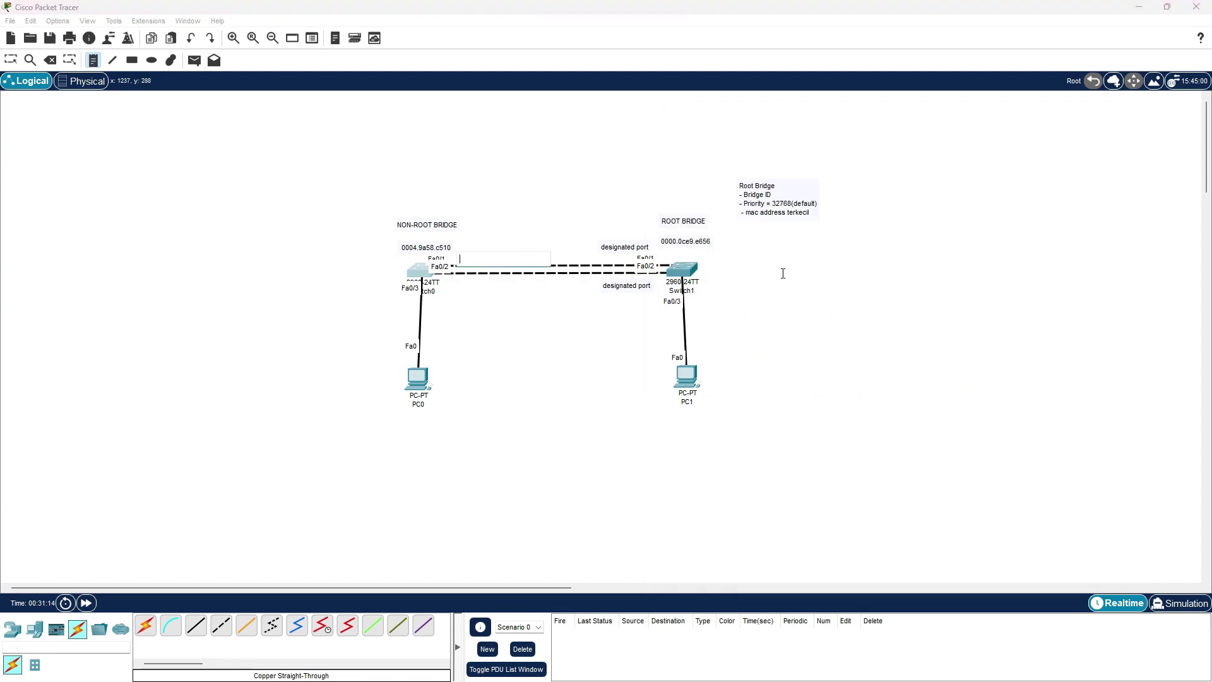
text(root port)
click(445, 287)
text(altern)
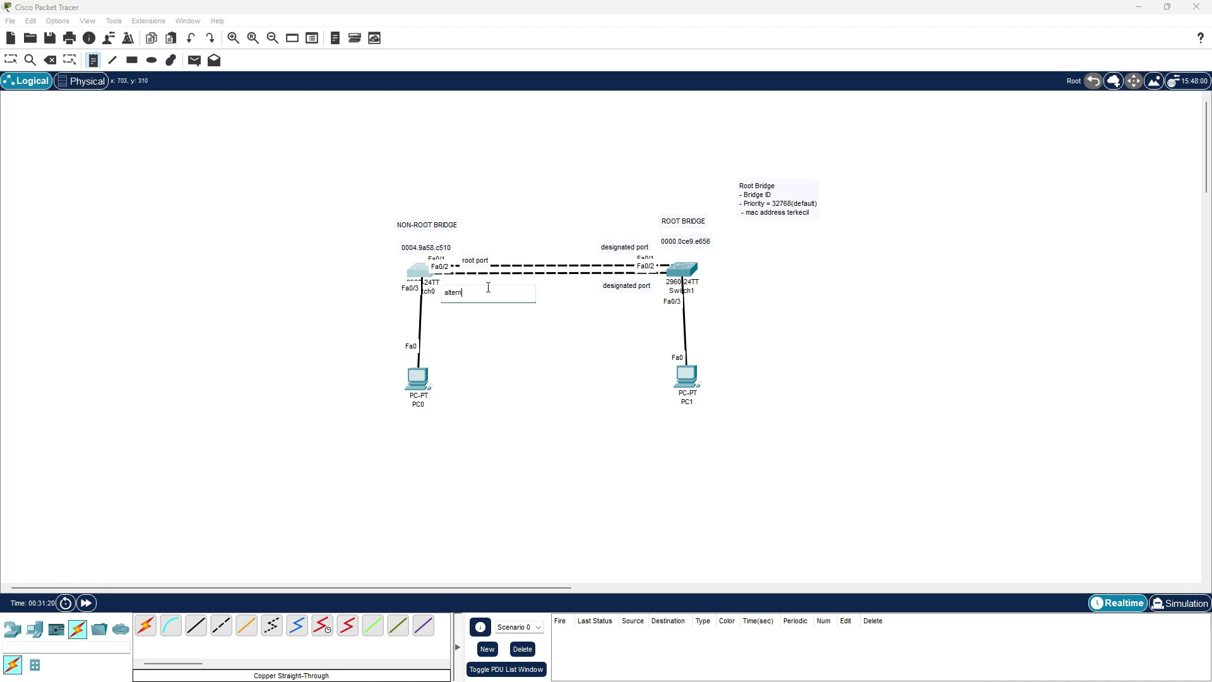
text(ated port)
key(Escape)
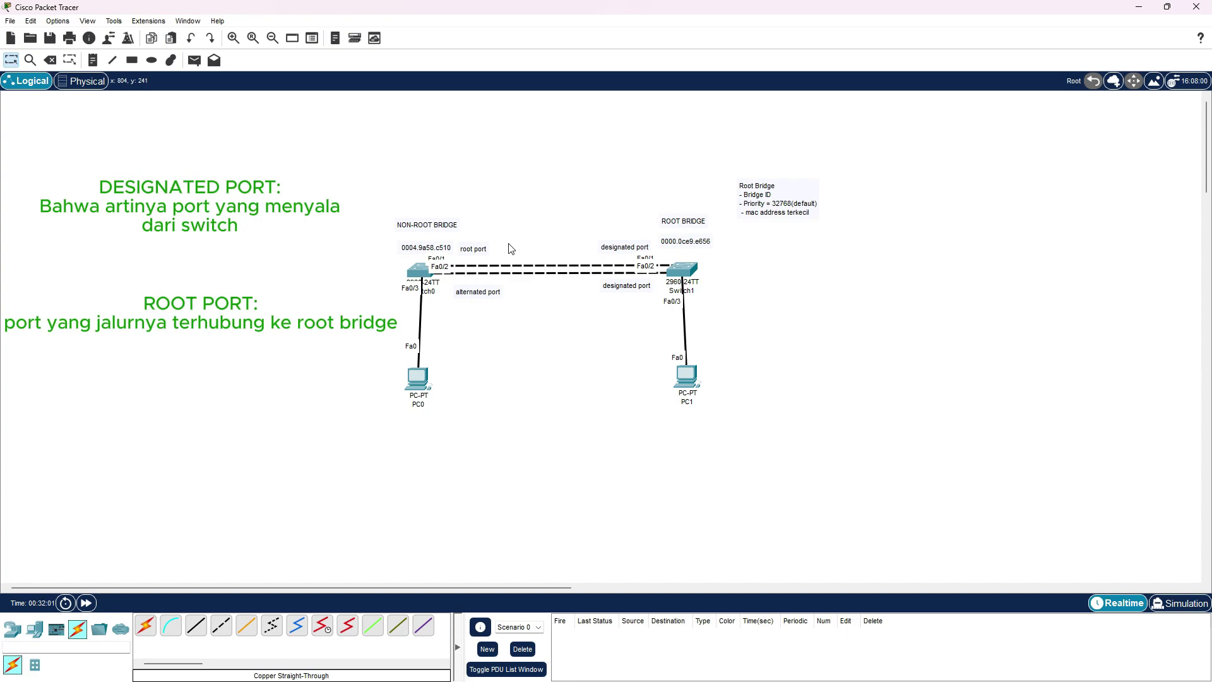
drag(490, 293, 483, 290)
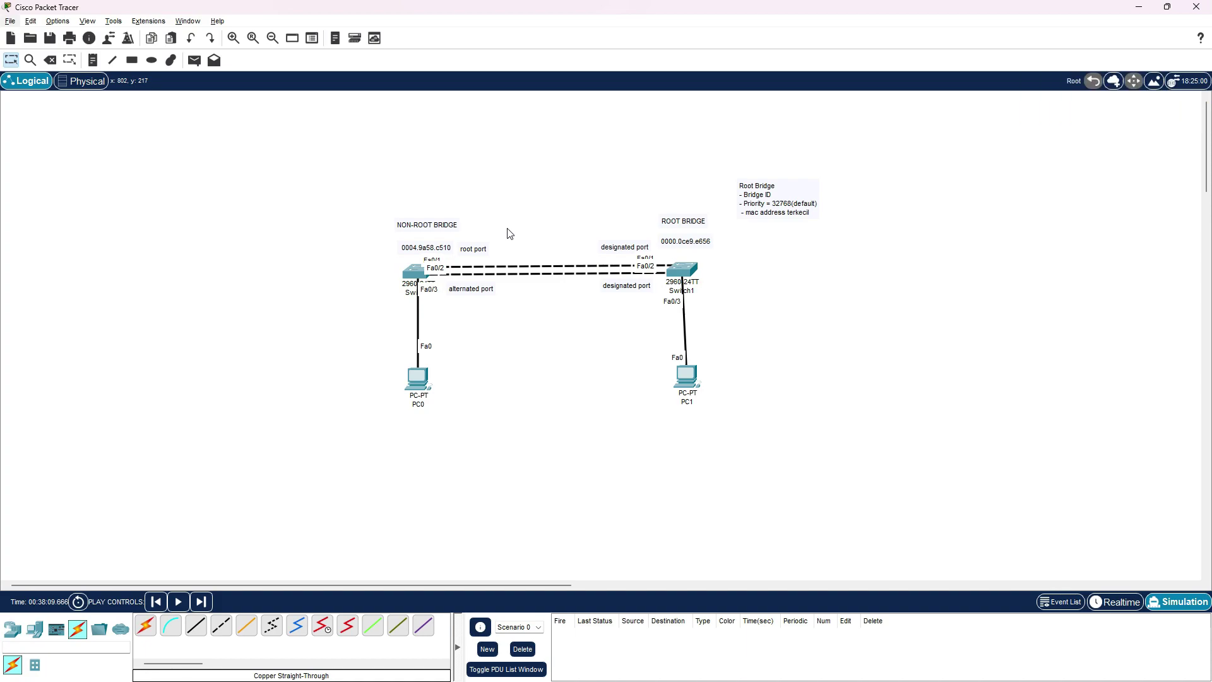
Step: Turn on Show Link Lights in the preferences
click(58, 21)
click(84, 36)
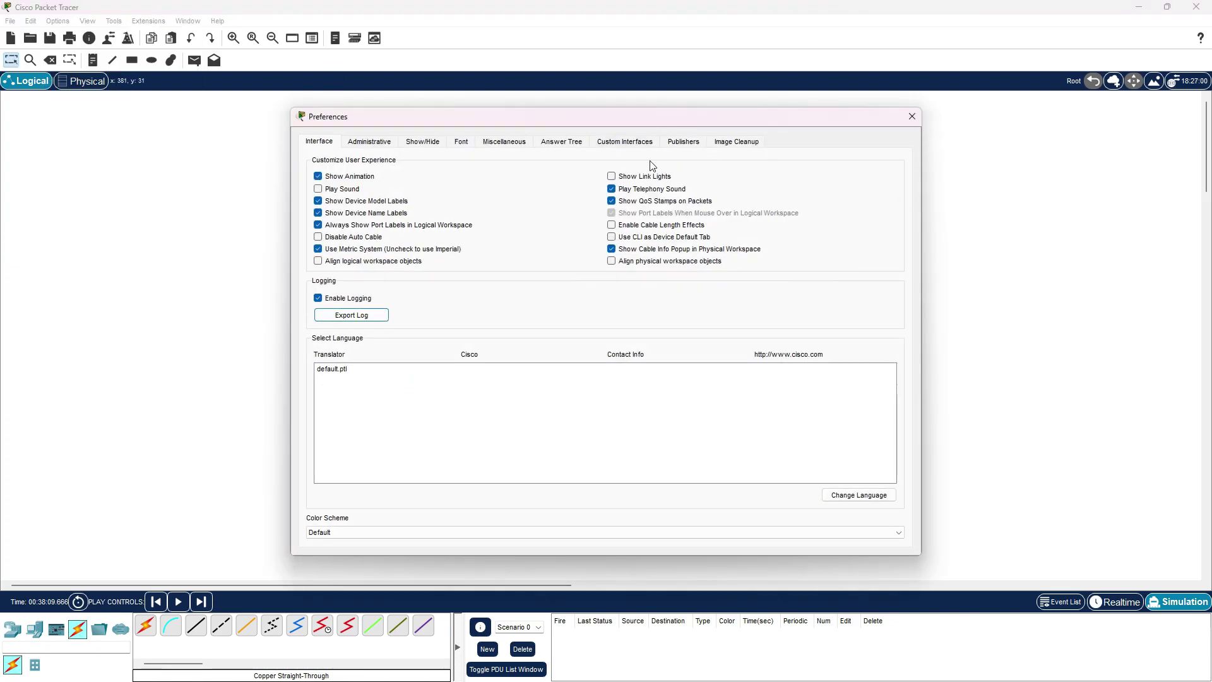
click(624, 178)
click(912, 116)
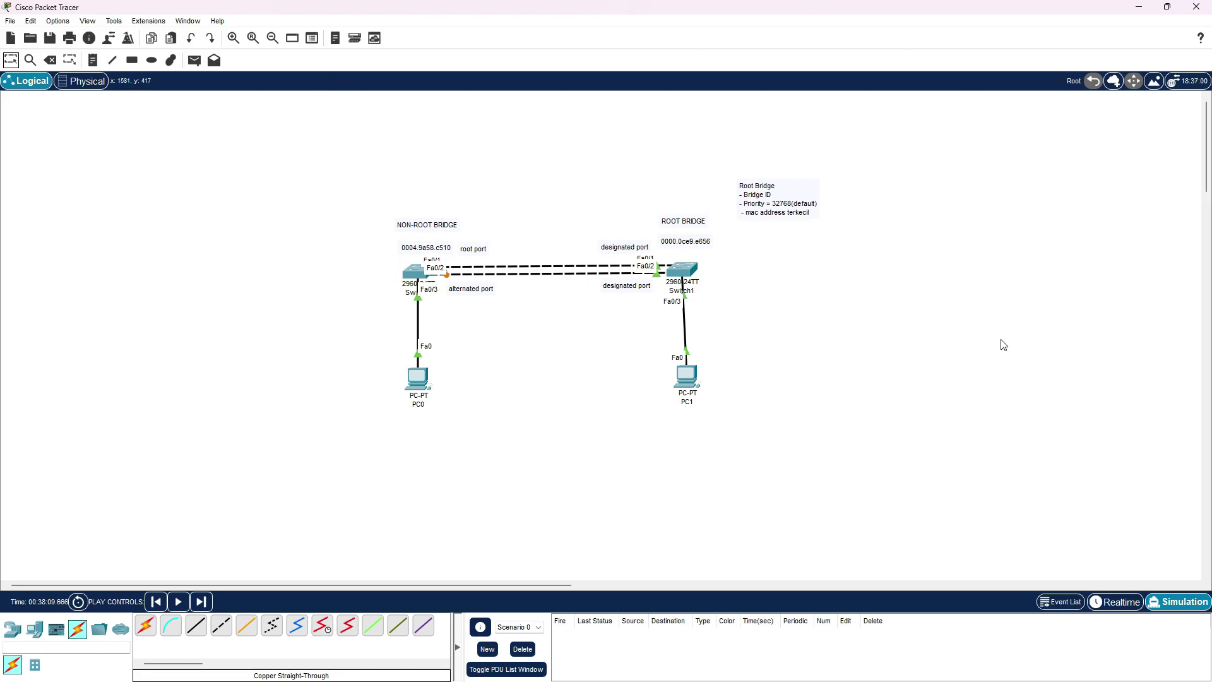
Step: Give PC0 the static IPv4 address 192.168.100.1 with subnet mask 255.255.255.0
click(425, 381)
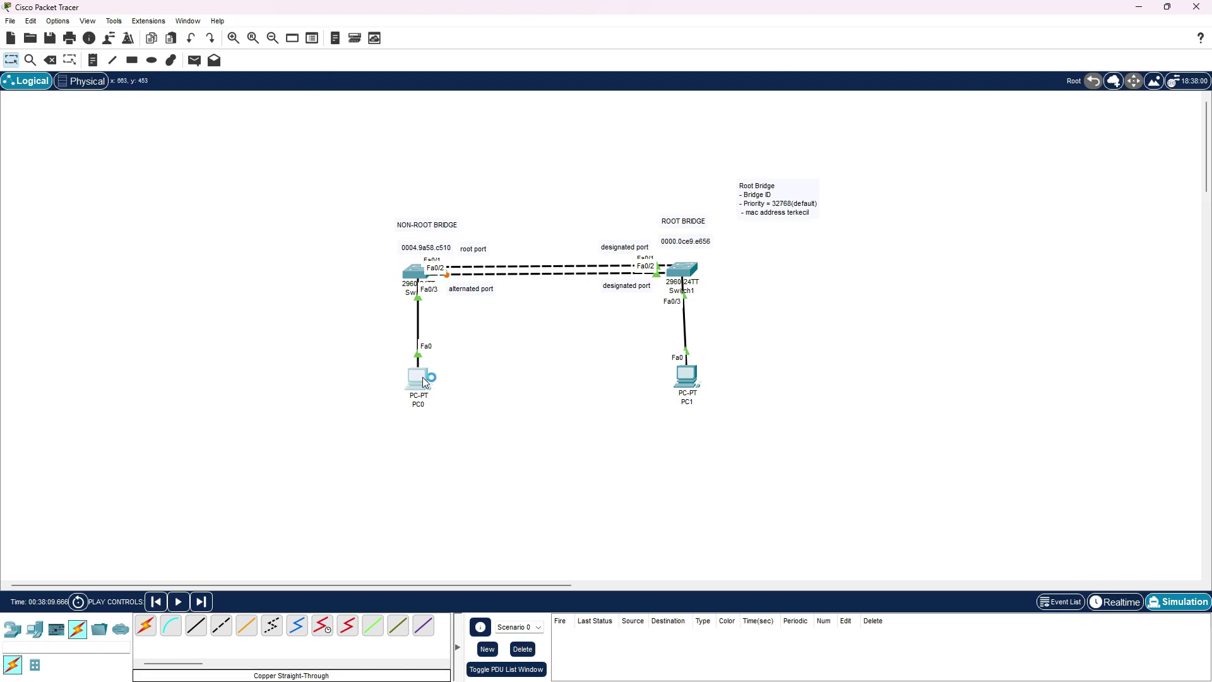
click(711, 156)
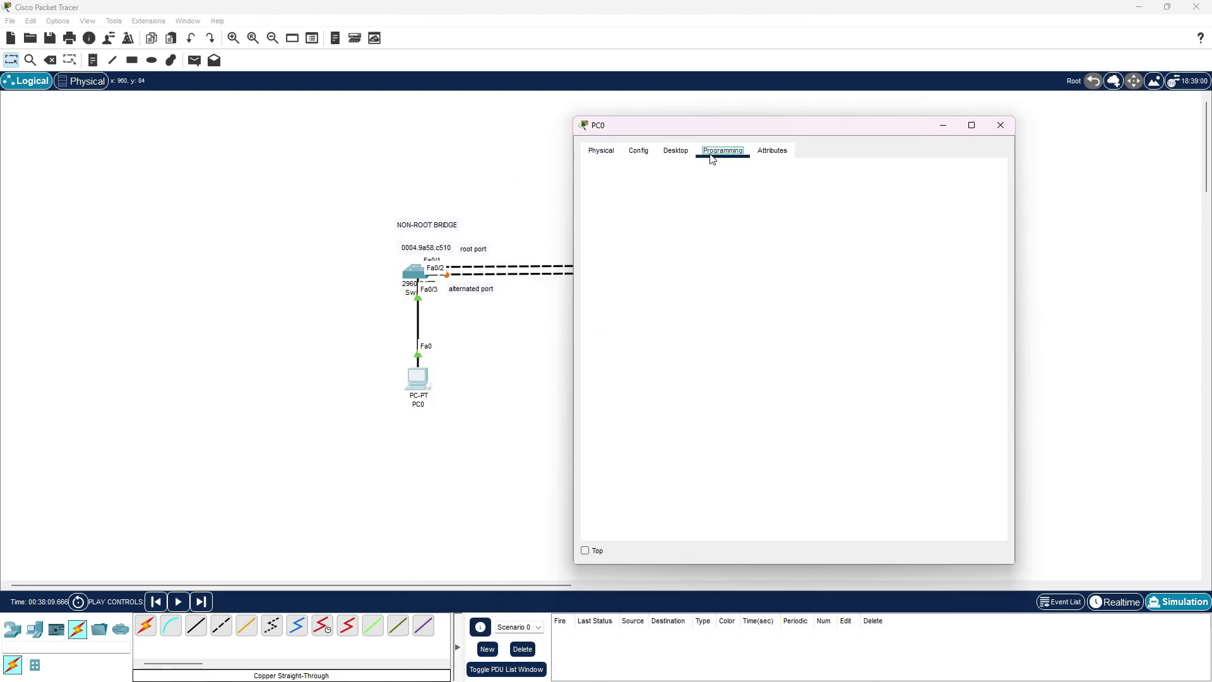
click(676, 150)
click(628, 199)
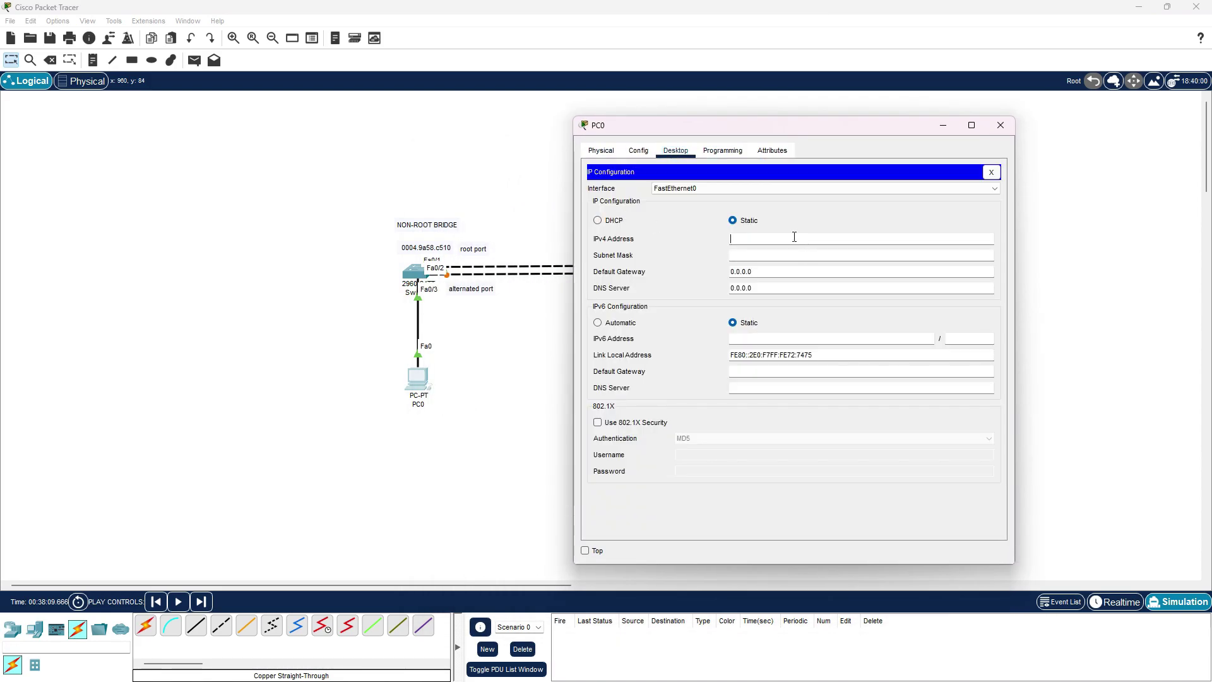
text(192.168.100.1)
key(Tab)
click(847, 222)
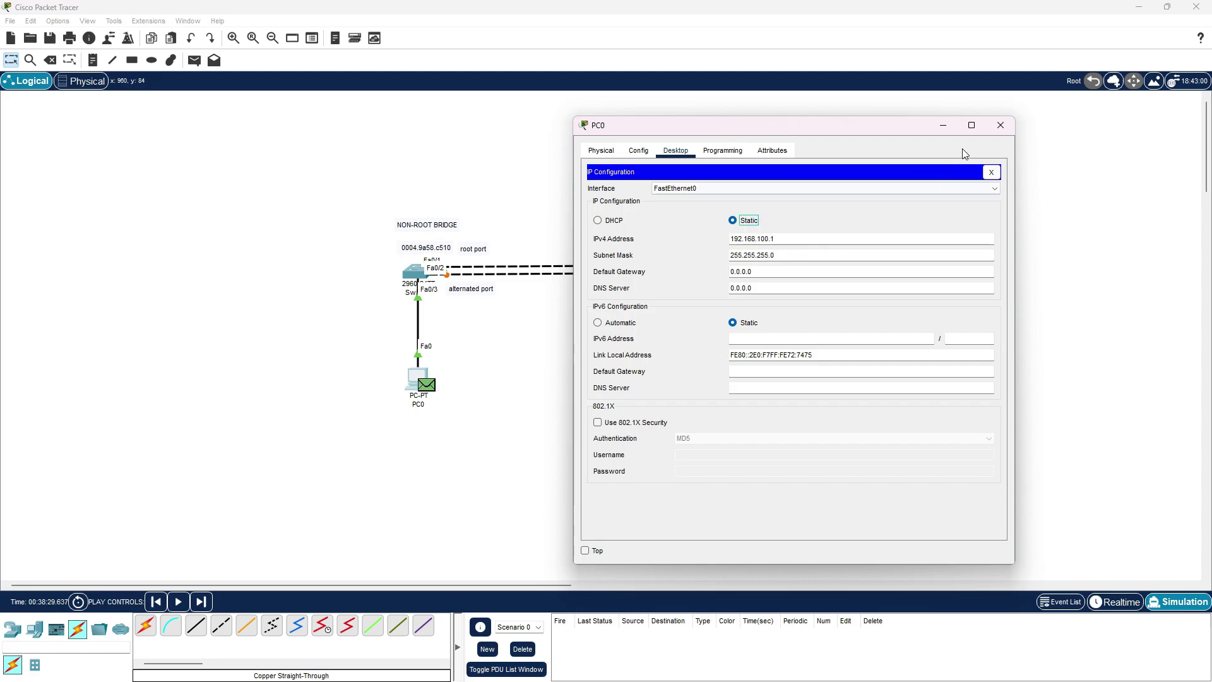
click(1000, 125)
Step: Switch to Realtime mode and give PC1 the static IPv4 address 192.168.100.2 with the default subnet mask
click(686, 376)
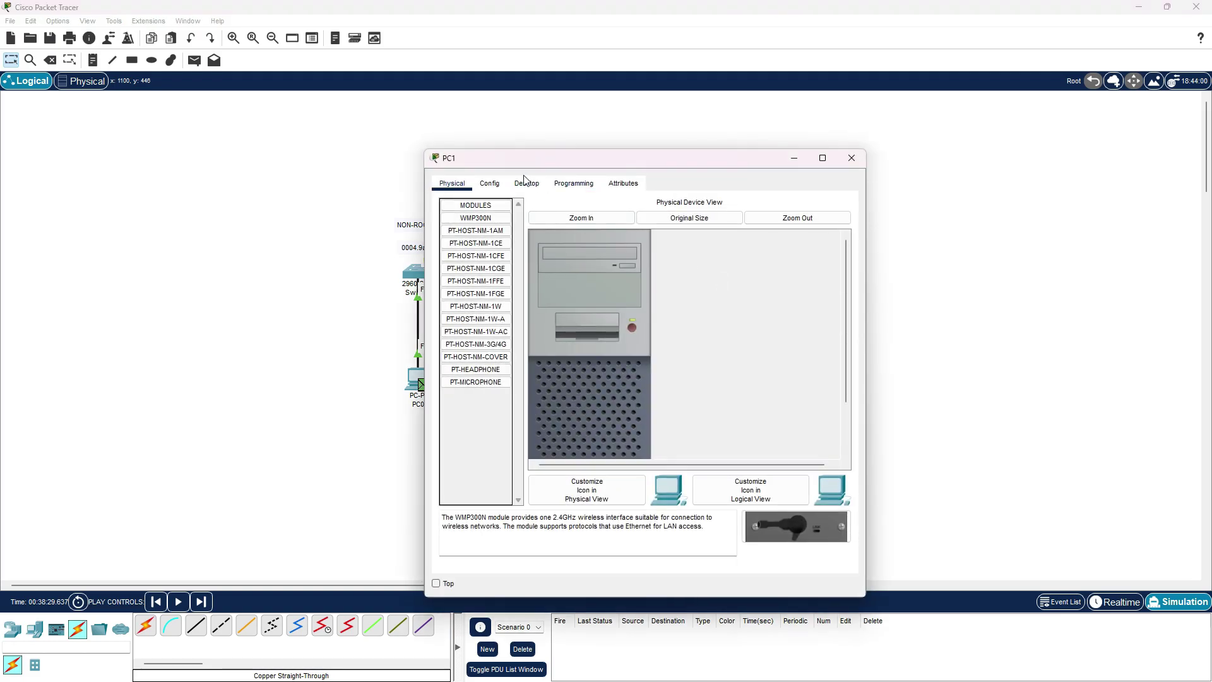
click(1100, 596)
click(686, 377)
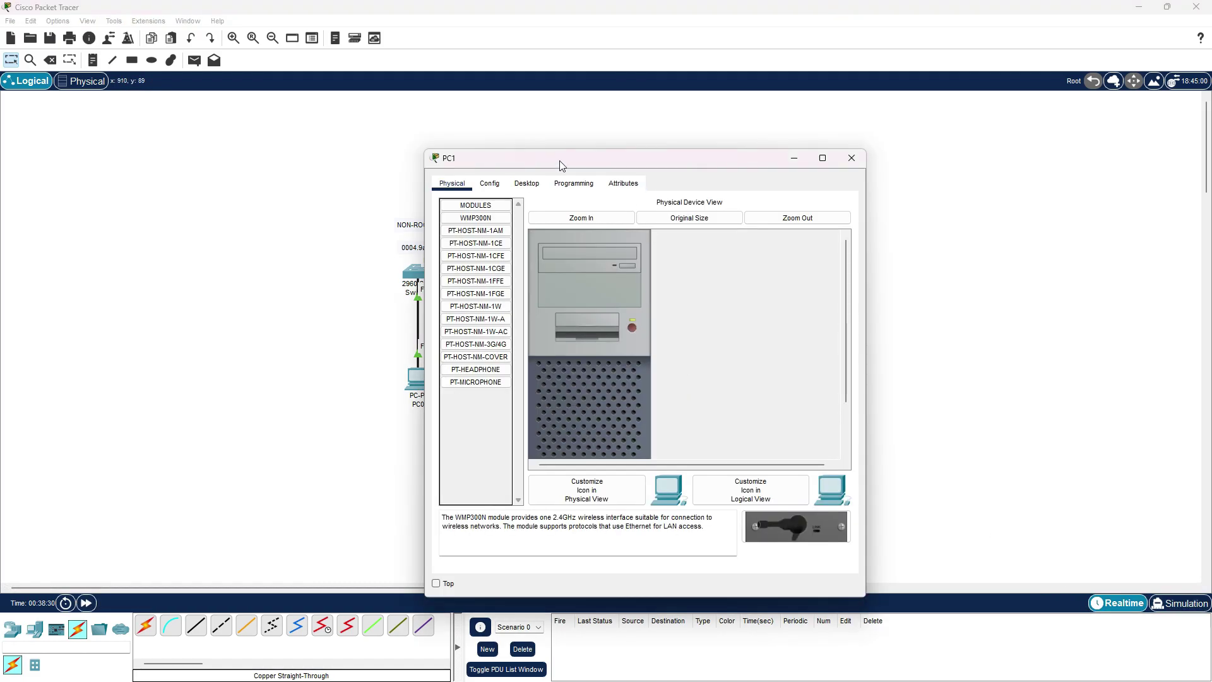
click(534, 183)
click(497, 243)
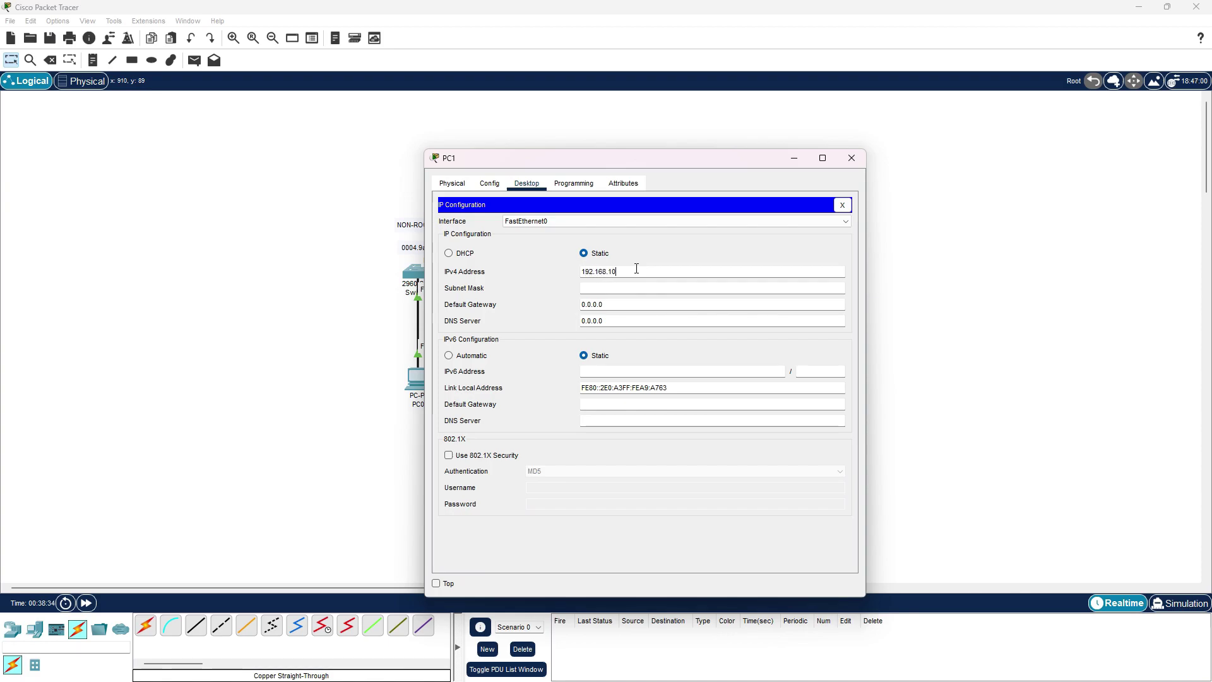
text(2)
key(Tab)
click(664, 253)
click(851, 159)
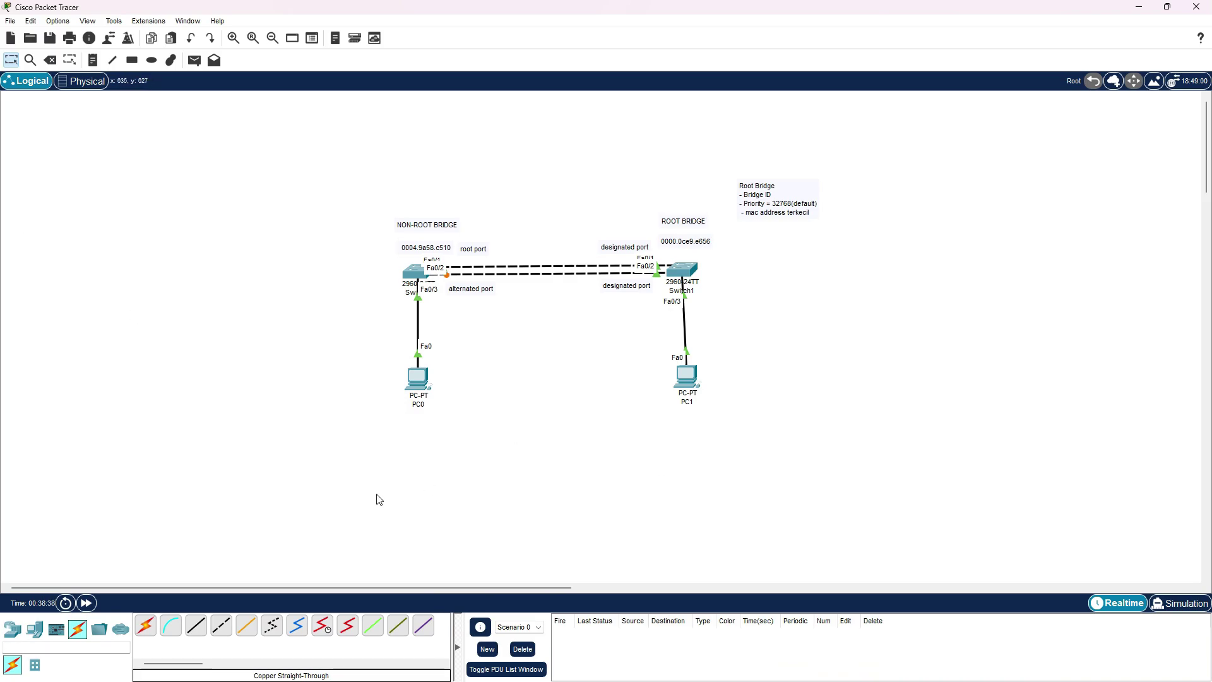
Step: Switch to Simulation mode, make the event list's Type column fully visible, and add a simple PDU from PC0 to PC1
click(1172, 603)
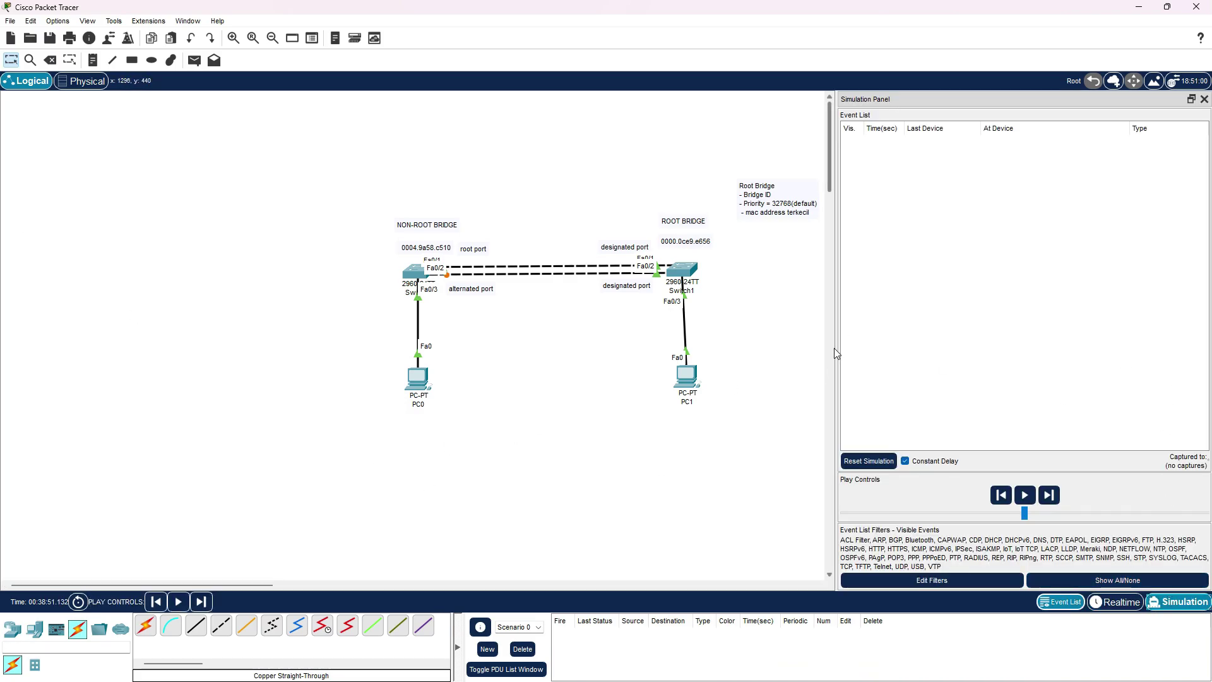
drag(1136, 128, 1046, 133)
click(195, 60)
click(418, 379)
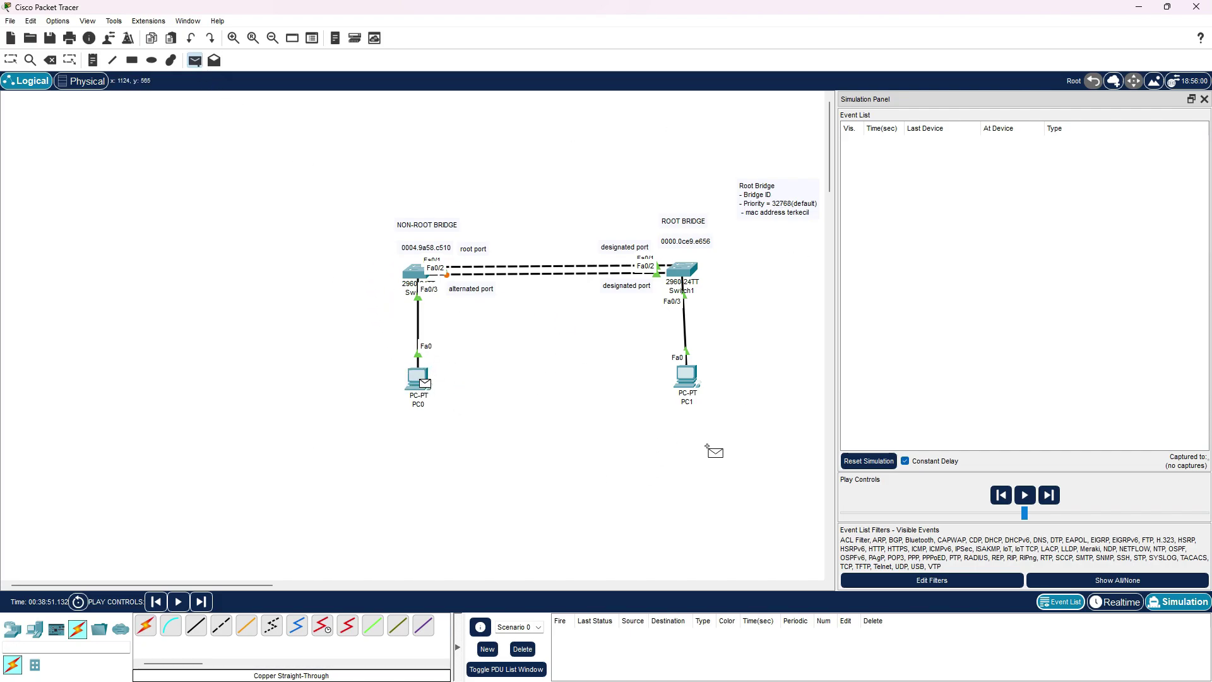
click(691, 381)
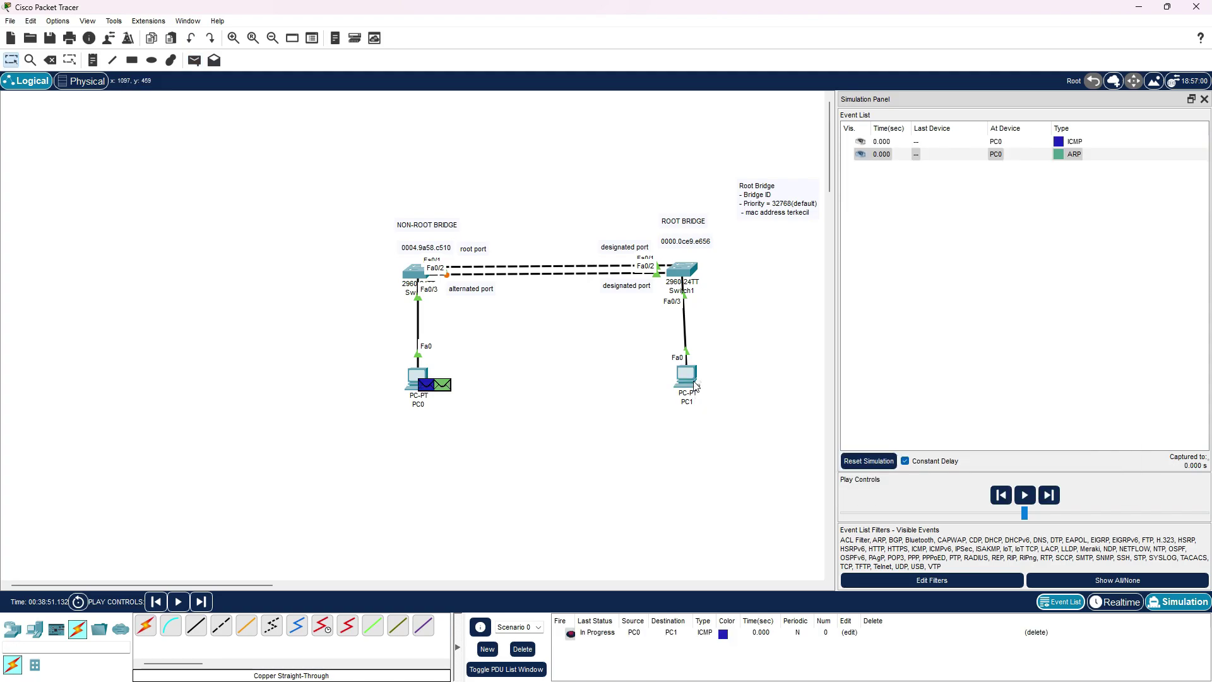
Step: Play the simulation to follow the PC0-to-PC1 message across the links, and return to Realtime mode with the event list closed
click(178, 602)
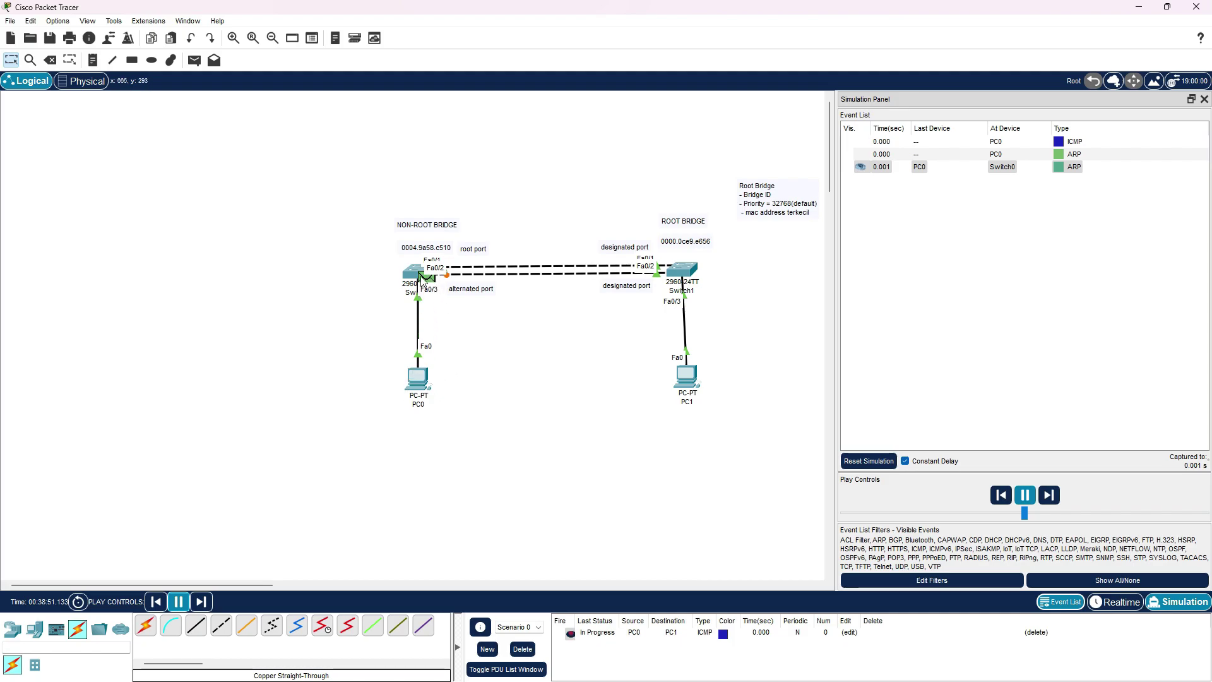
mouse_move(421, 278)
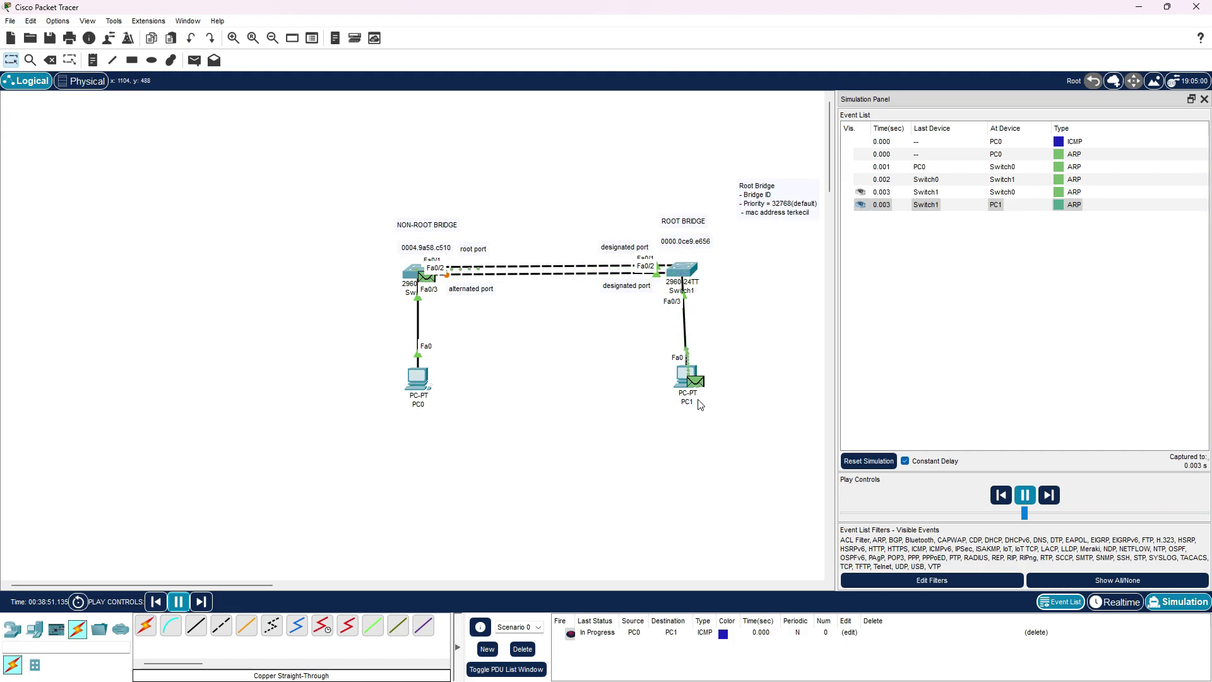
mouse_move(700, 404)
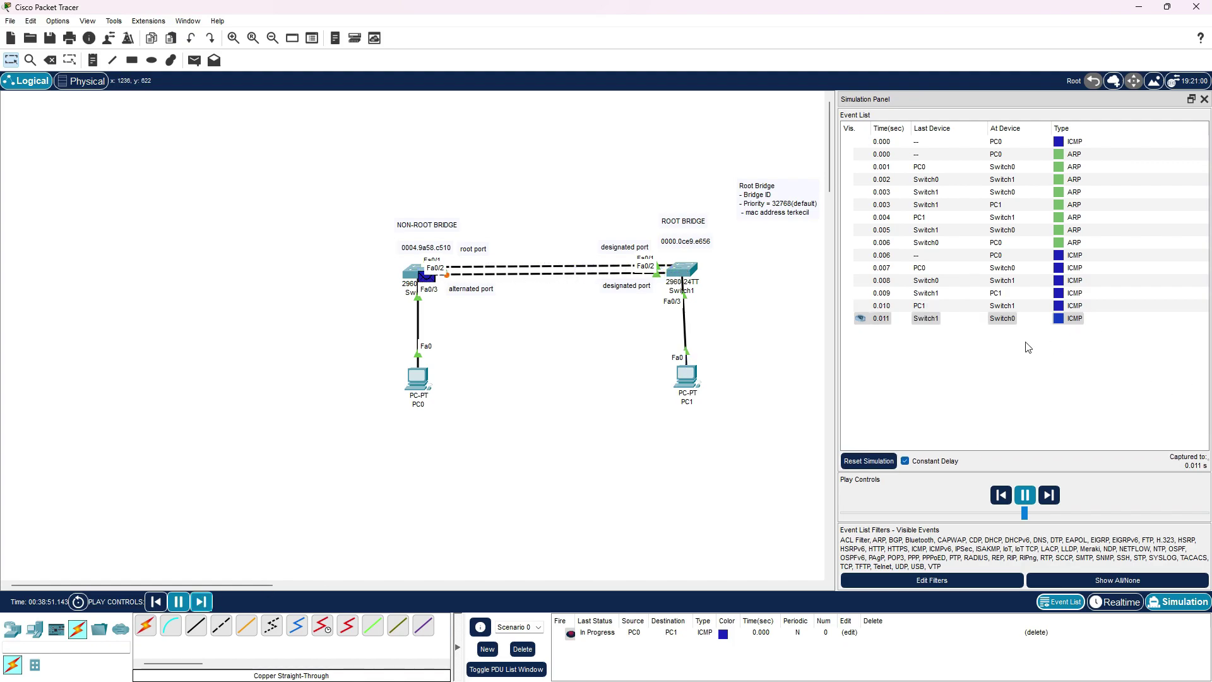
click(202, 602)
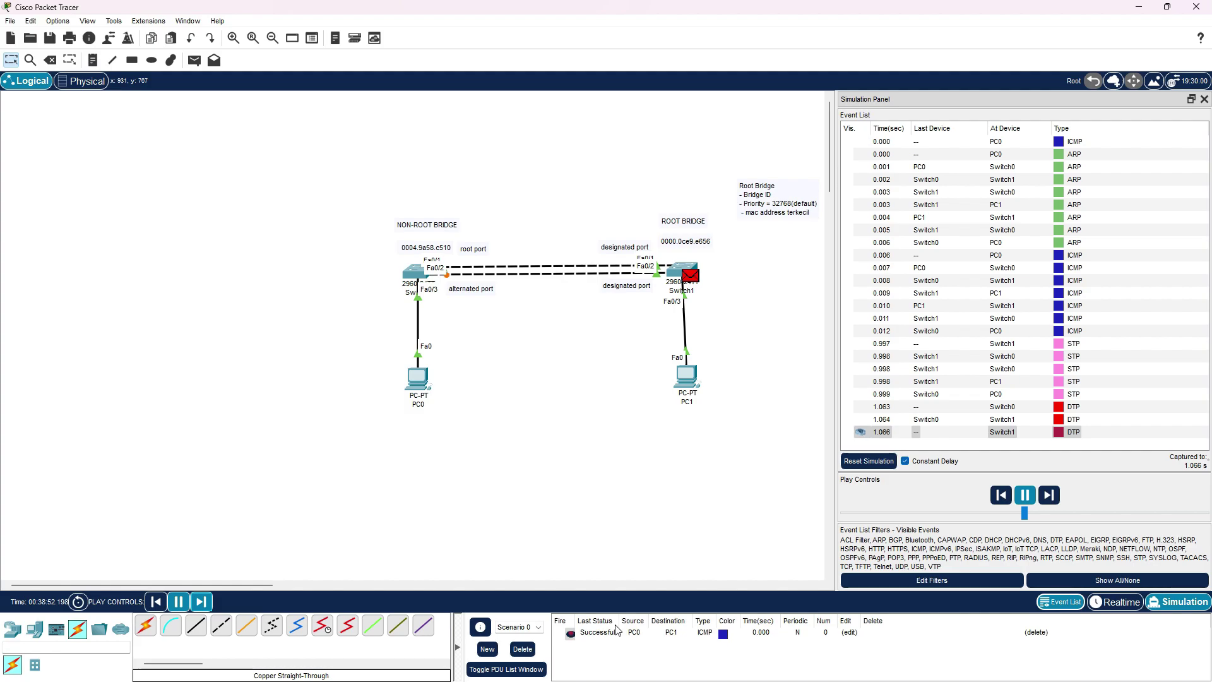
click(1204, 99)
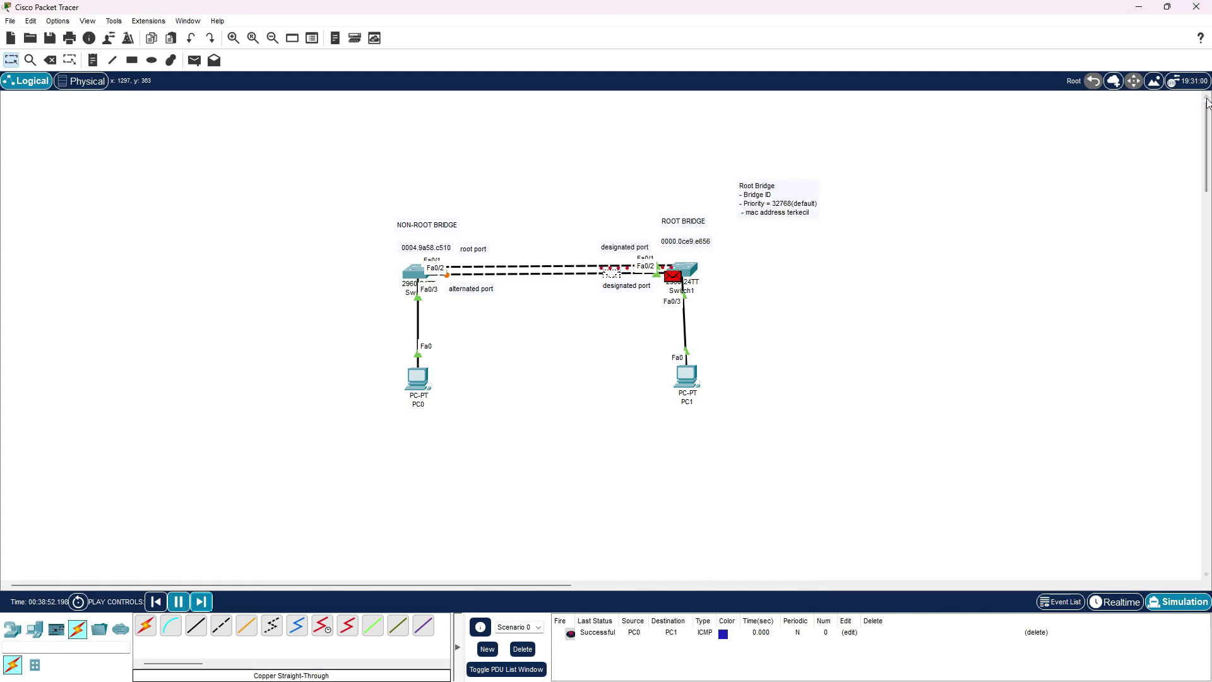
click(1116, 602)
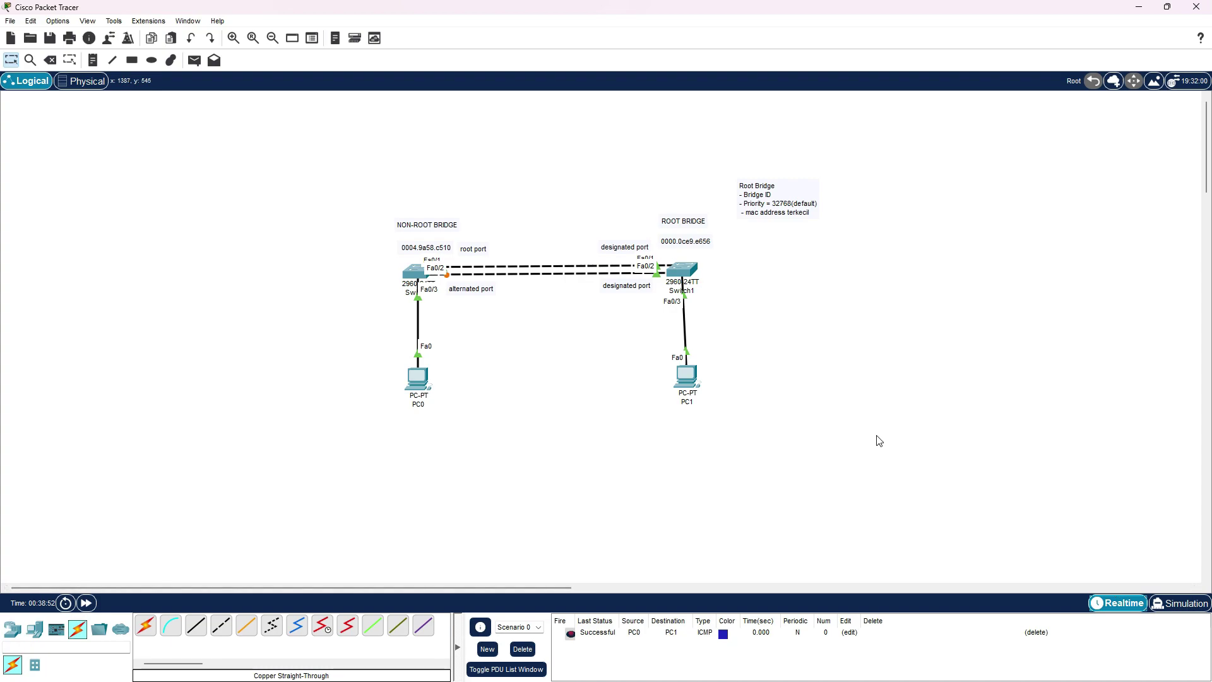